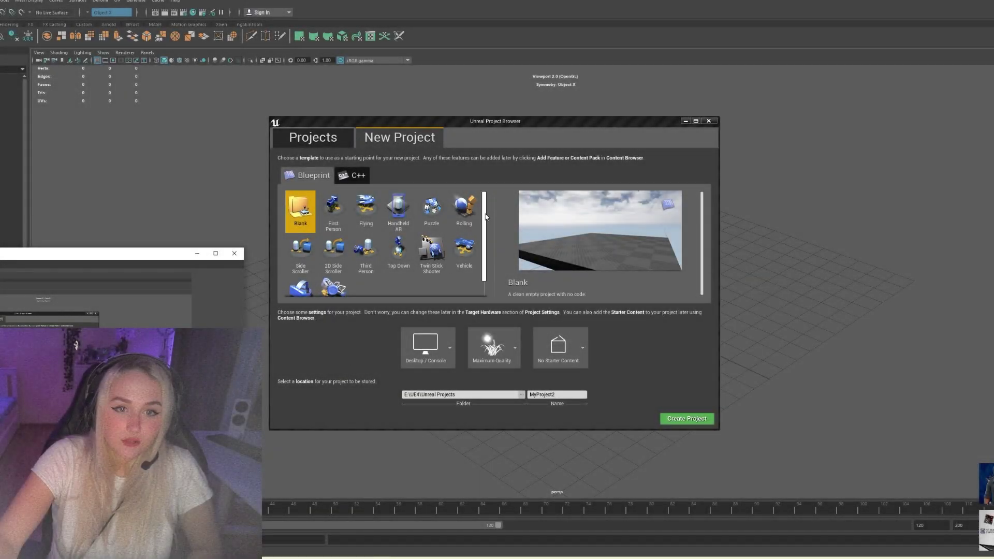
Choose the Third Person template for the new Unreal project and open its Mannequin > Character > Mesh content folder
{"action": "left_click", "coordinate": [368, 251]}
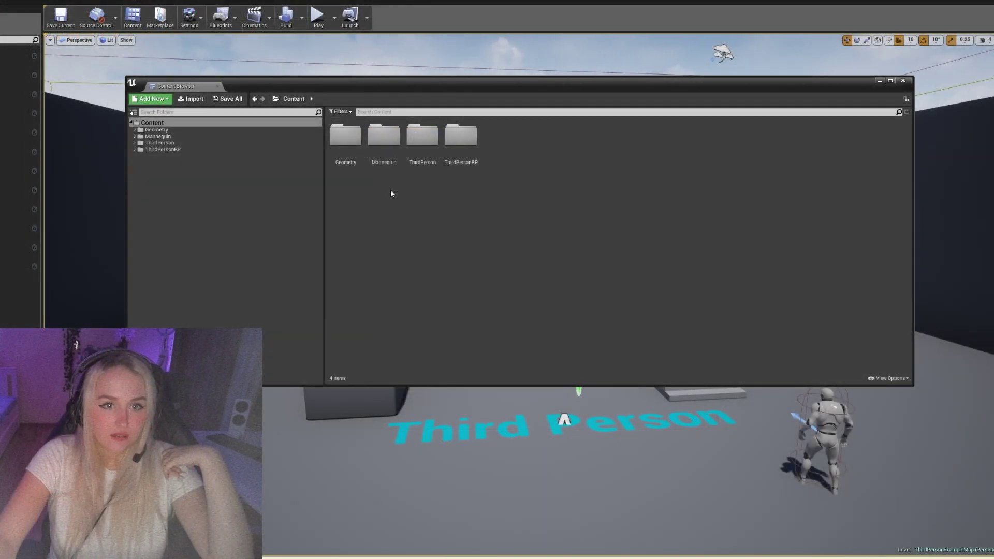
{"action": "double_click", "coordinate": [390, 151]}
{"action": "left_click", "coordinate": [386, 154]}
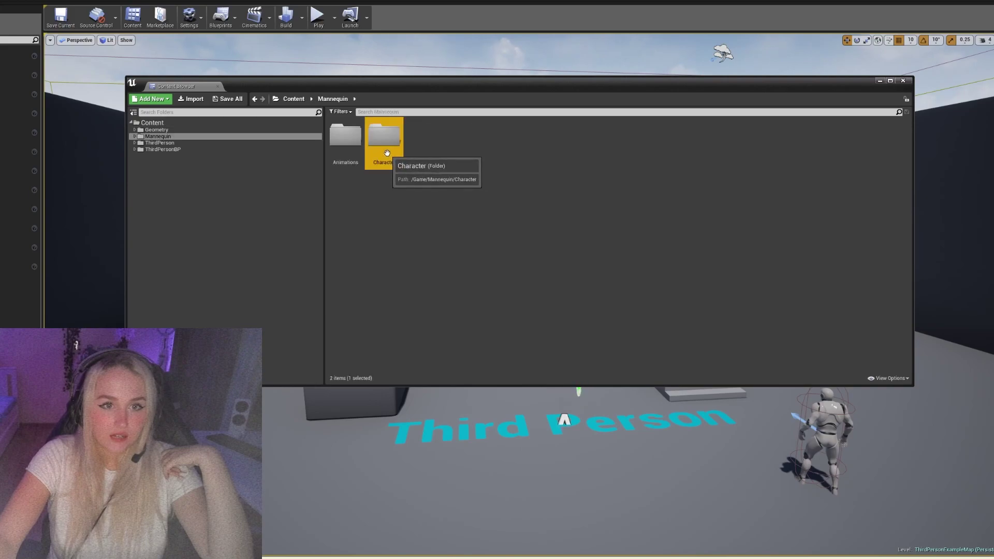
{"action": "double_click", "coordinate": [398, 148]}
{"action": "double_click", "coordinate": [384, 154]}
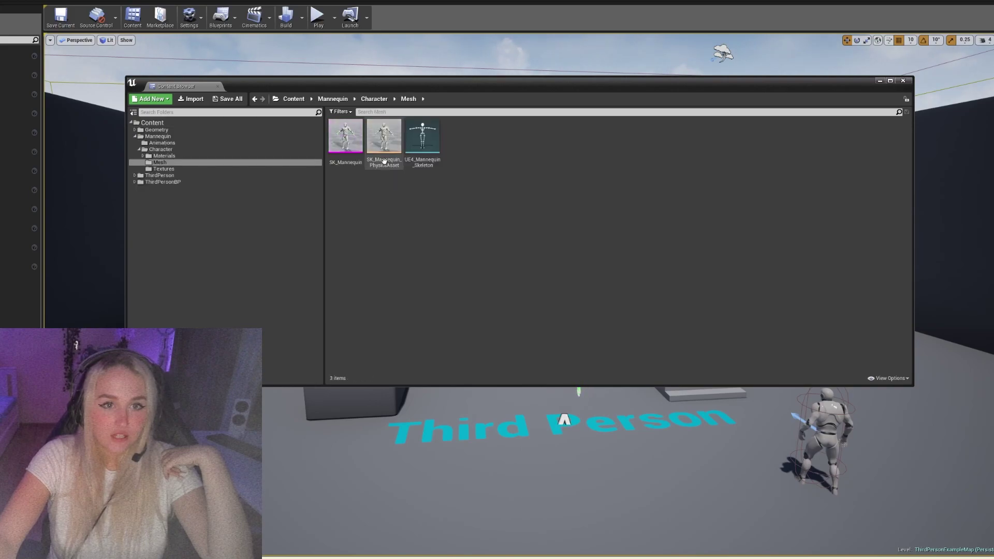
Export the SK_Mannequin skeletal mesh as SK_Mannequin.FBX into the Asian folder, using FBX 2013 compatibility and the default options
{"action": "right_click", "coordinate": [344, 146]}
{"action": "mouse_move", "coordinate": [396, 294]}
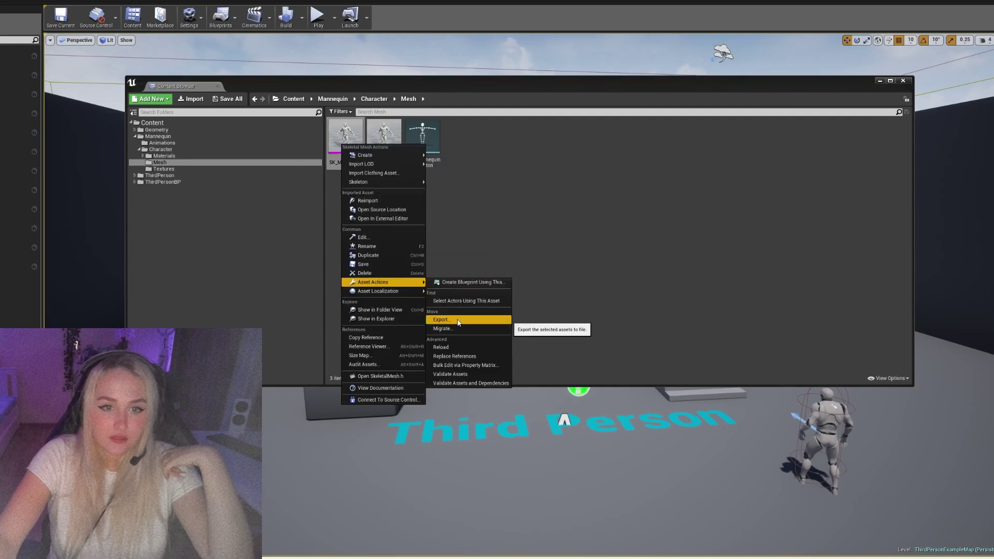
{"action": "left_click", "coordinate": [440, 320]}
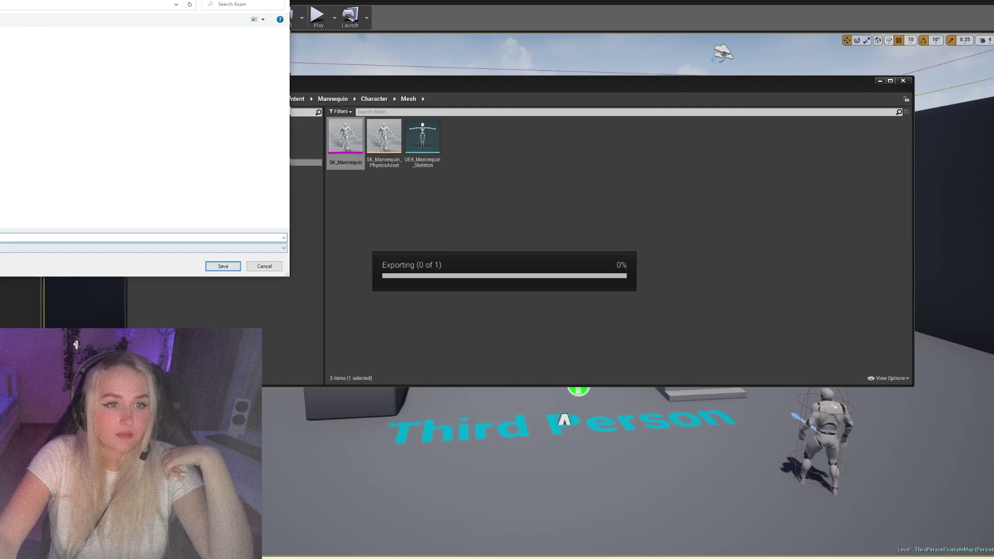
{"action": "left_click", "coordinate": [223, 266]}
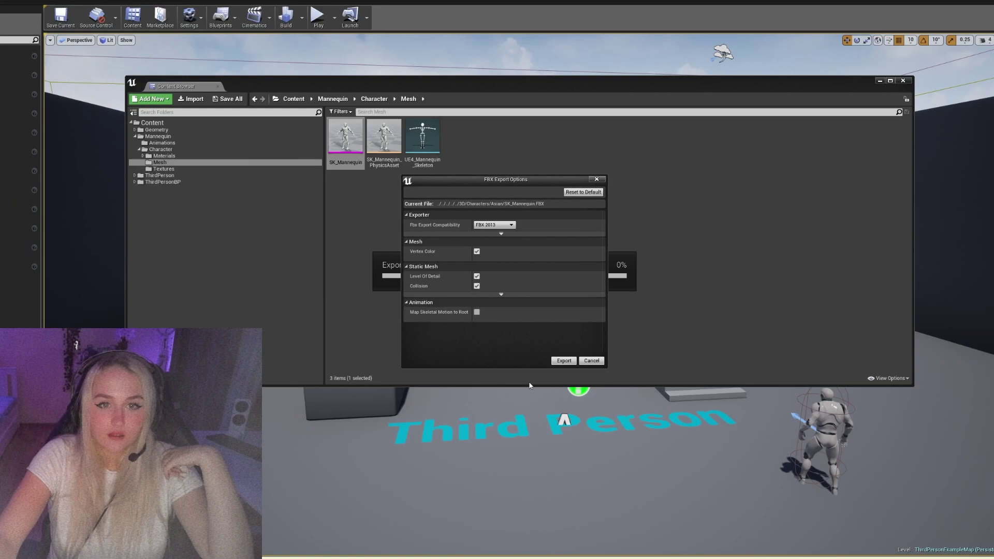
{"action": "left_click", "coordinate": [564, 361]}
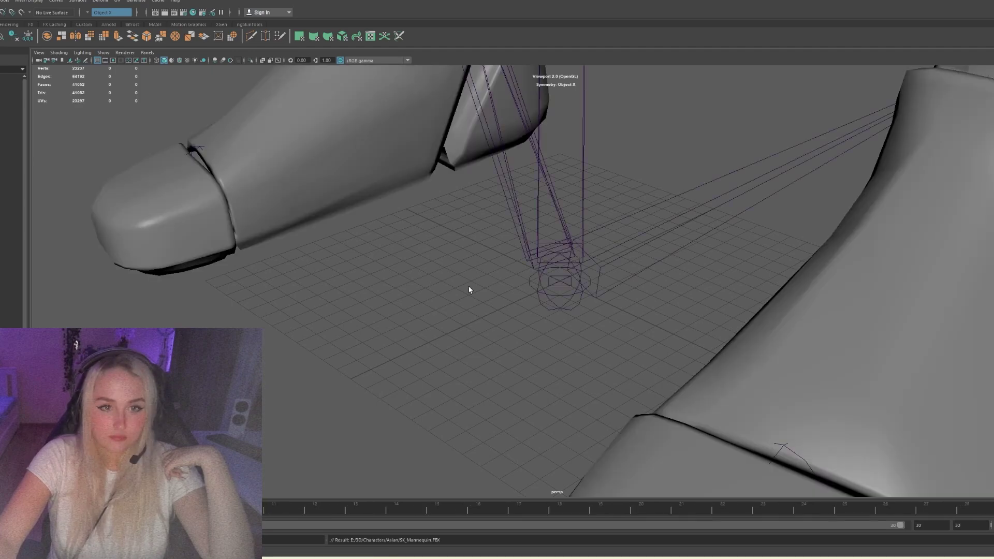
Switch to Maya and make the imported mannequin's joints visible through its mesh with X-ray joint display
{"action": "scroll", "coordinate": [468, 286], "scroll_direction": "up", "scroll_amount": 4}
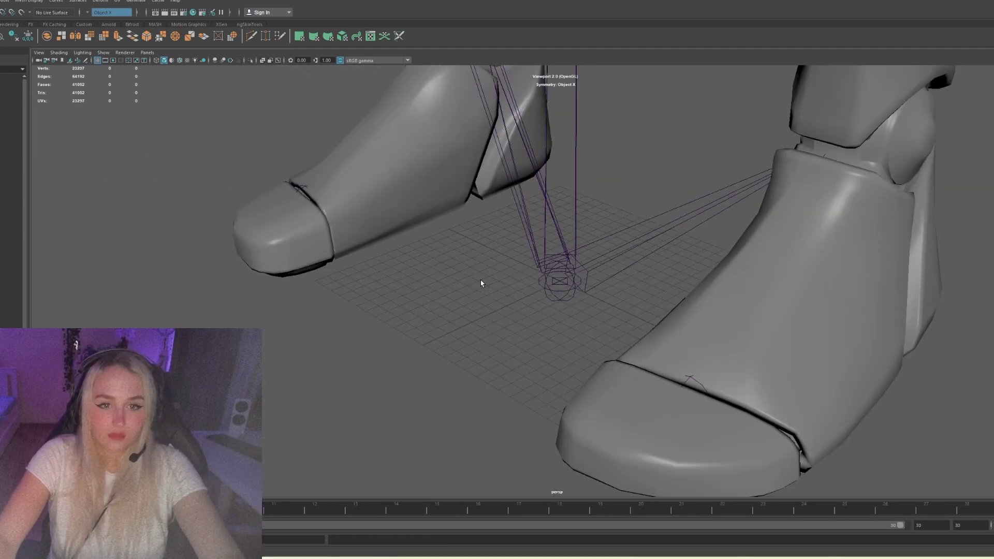
{"action": "scroll", "coordinate": [478, 286], "scroll_direction": "down", "scroll_amount": 3}
{"action": "scroll", "coordinate": [622, 275], "scroll_direction": "down", "scroll_amount": 4}
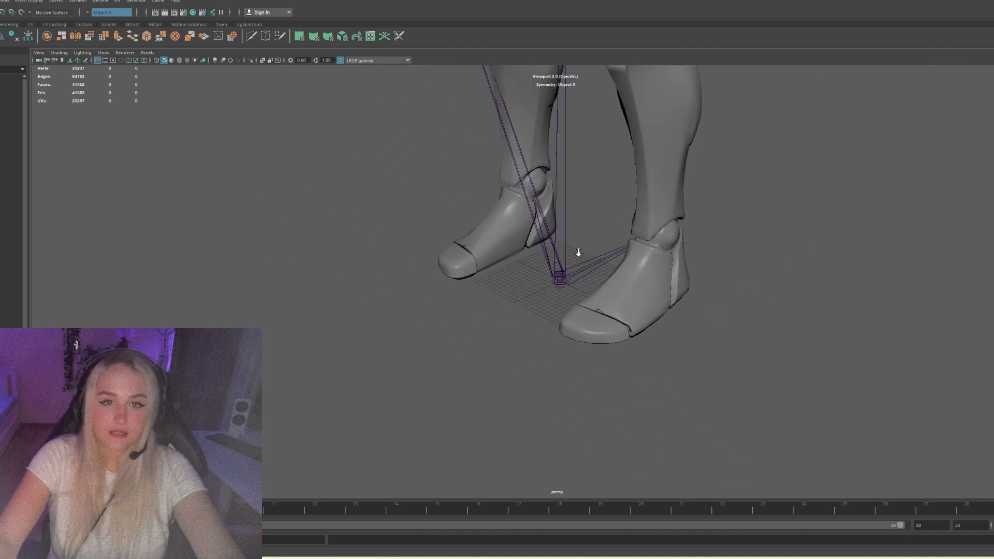
{"action": "middle_click_drag", "start_coordinate": [640, 166], "coordinate": [606, 396], "text": "alt"}
{"action": "scroll", "coordinate": [590, 249], "scroll_direction": "down", "scroll_amount": 5}
{"action": "left_click_drag", "start_coordinate": [589, 243], "coordinate": [613, 254], "text": "alt"}
{"action": "middle_click_drag", "start_coordinate": [614, 254], "coordinate": [582, 326], "text": "alt"}
{"action": "scroll", "coordinate": [616, 281], "scroll_direction": "down", "scroll_amount": 4}
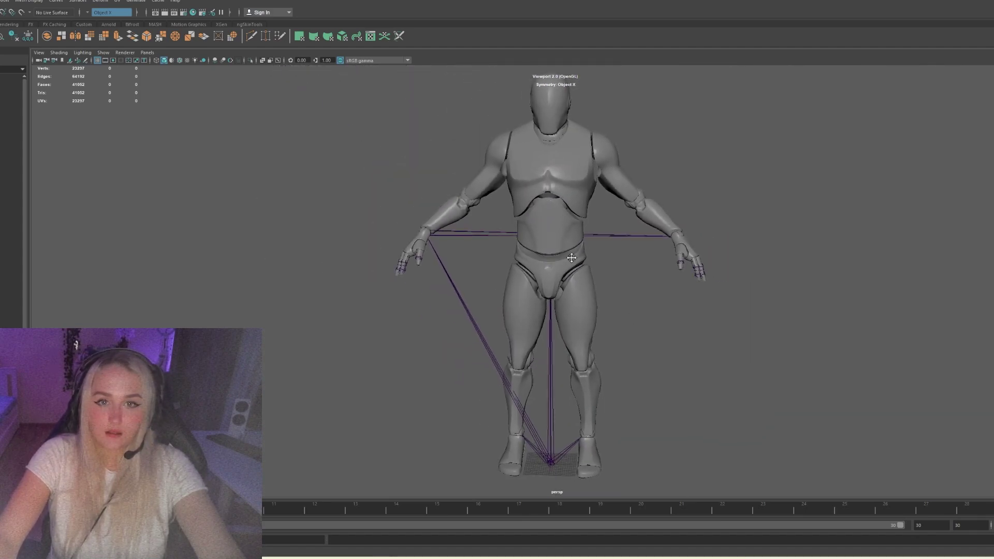
{"action": "left_click_drag", "start_coordinate": [618, 279], "coordinate": [614, 267], "text": "alt"}
{"action": "left_click", "coordinate": [280, 61]}
Hide the mannequin mesh so that only its skeleton is displayed
{"action": "left_click", "coordinate": [564, 213]}
{"action": "middle_click_drag", "start_coordinate": [605, 248], "coordinate": [595, 231], "text": "alt"}
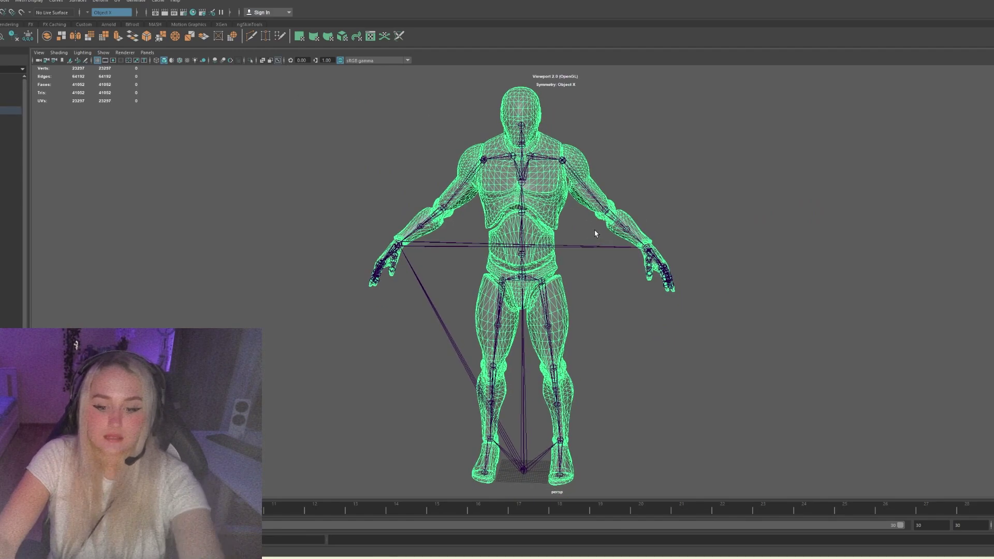
{"action": "key", "text": "ctrl+h"}
{"action": "left_click_drag", "start_coordinate": [595, 262], "coordinate": [490, 241], "text": "alt"}
{"action": "left_click_drag", "start_coordinate": [497, 245], "coordinate": [502, 246], "text": "alt"}
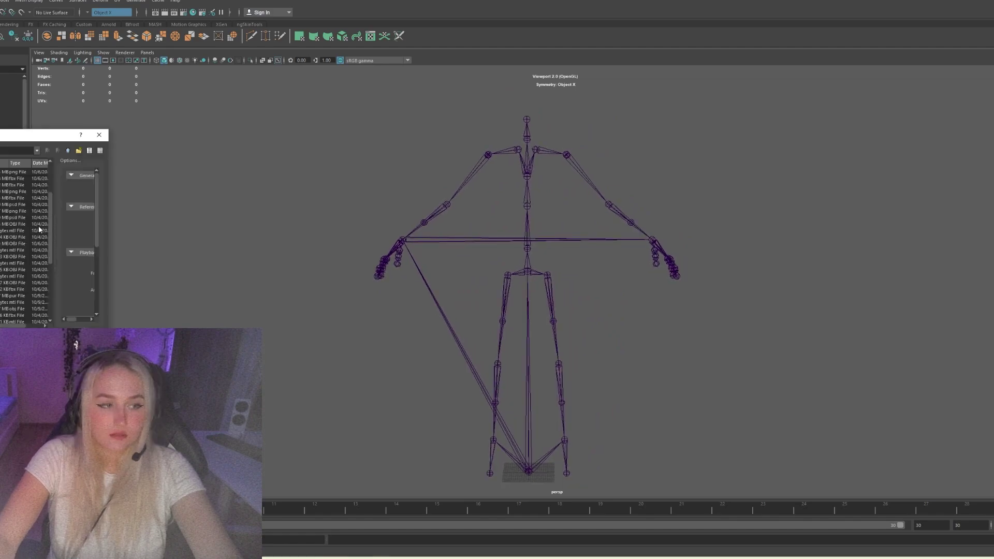
Import the female character body into the scene containing the mannequin skeleton
{"action": "scroll", "coordinate": [38, 228], "scroll_direction": "down", "scroll_amount": 6}
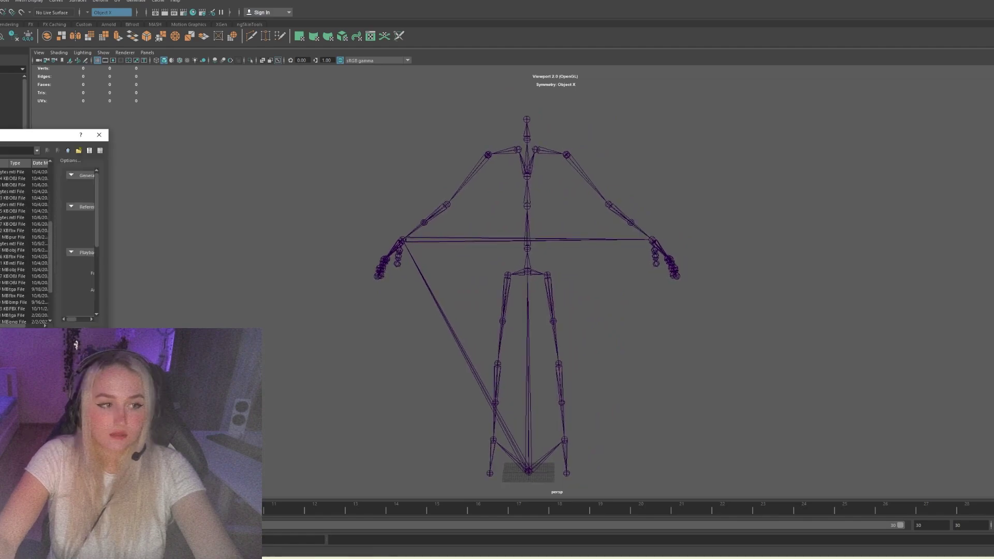
{"action": "scroll", "coordinate": [26, 244], "scroll_direction": "up", "scroll_amount": 8}
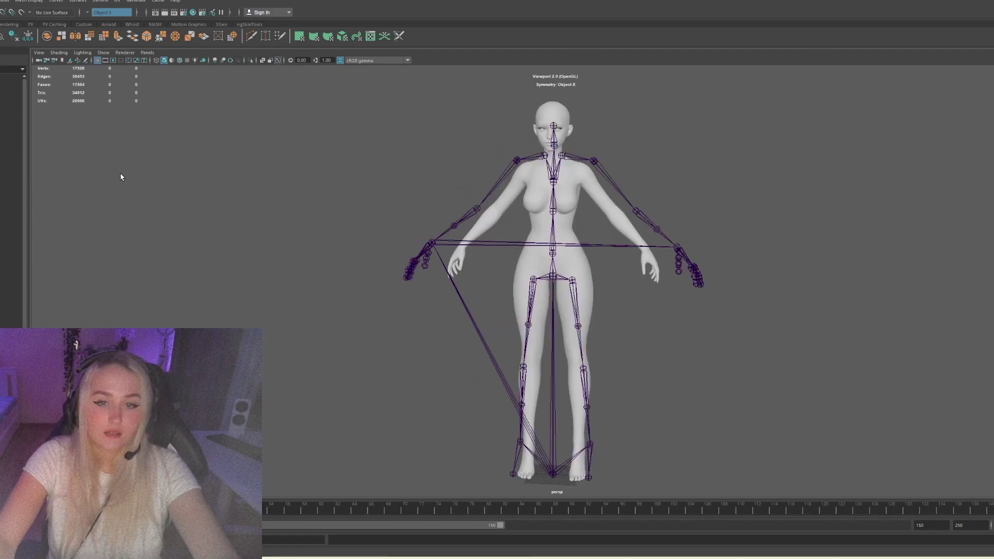
Delete the joint chains of the character's left leg and left arm, starting at the thigh and the clavicle
{"action": "scroll", "coordinate": [187, 183], "scroll_direction": "up", "scroll_amount": 1}
{"action": "left_click_drag", "start_coordinate": [576, 280], "coordinate": [594, 290], "text": "alt"}
{"action": "middle_click_drag", "start_coordinate": [604, 295], "coordinate": [606, 275], "text": "alt"}
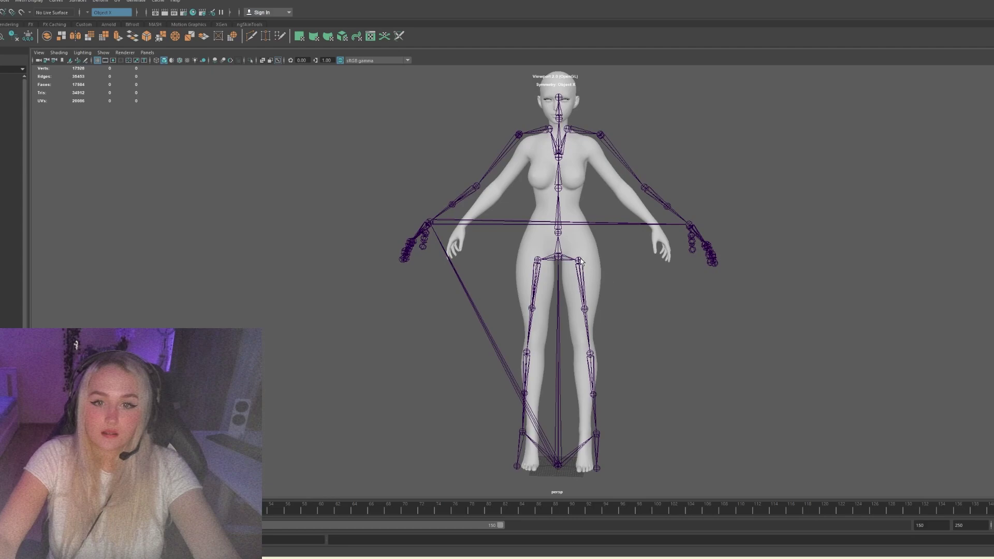
{"action": "left_click", "coordinate": [581, 133], "text": "shift"}
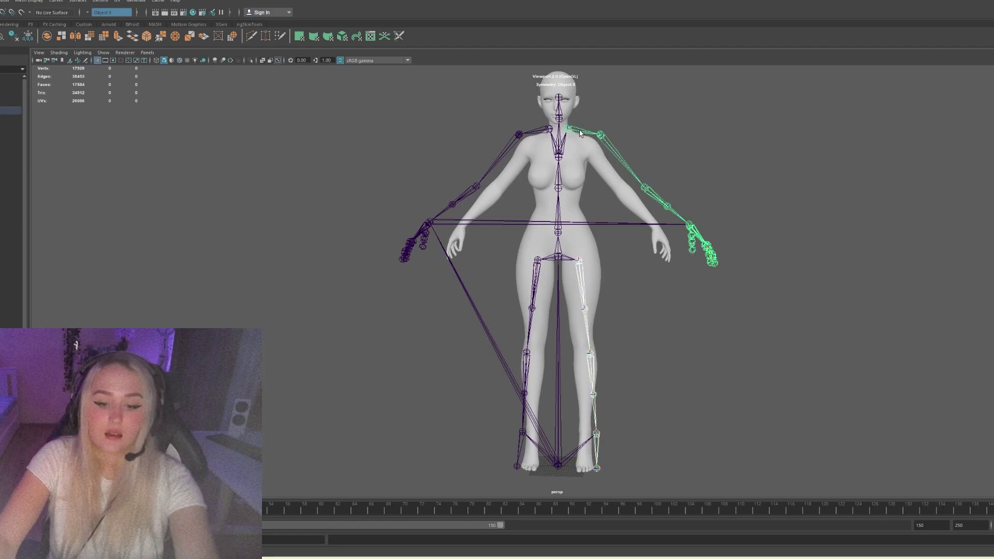
{"action": "key", "text": "Delete"}
Move the pelvis joint slightly upward to fit the female body's hips
{"action": "middle_click_drag", "start_coordinate": [498, 241], "coordinate": [508, 235], "text": "alt"}
{"action": "scroll", "coordinate": [580, 245], "scroll_direction": "up", "scroll_amount": 1}
{"action": "middle_click_drag", "start_coordinate": [582, 247], "coordinate": [607, 249], "text": "alt"}
{"action": "left_click", "coordinate": [567, 266]}
{"action": "scroll", "coordinate": [614, 260], "scroll_direction": "up", "scroll_amount": 1}
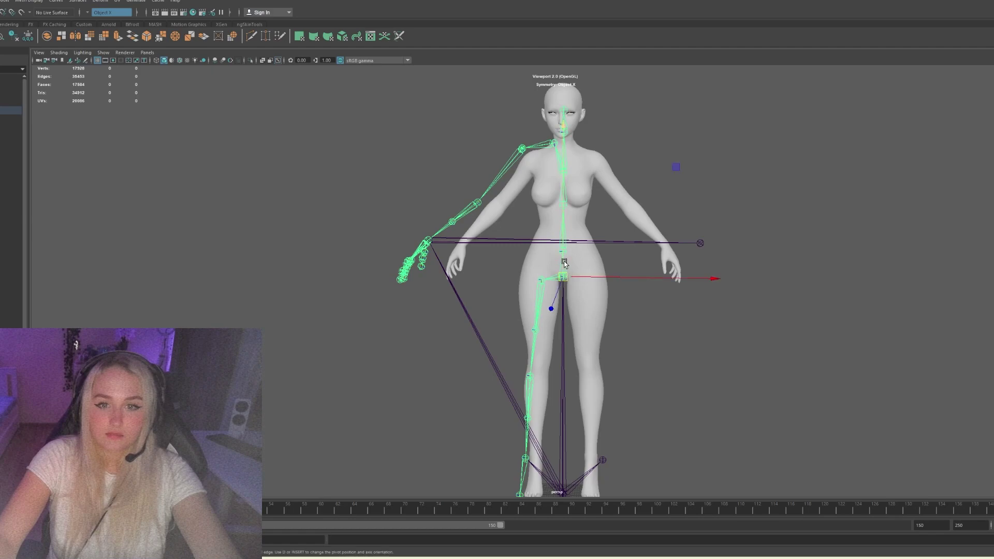
{"action": "left_click_drag", "start_coordinate": [564, 259], "coordinate": [564, 255]}
{"action": "left_click", "coordinate": [616, 159]}
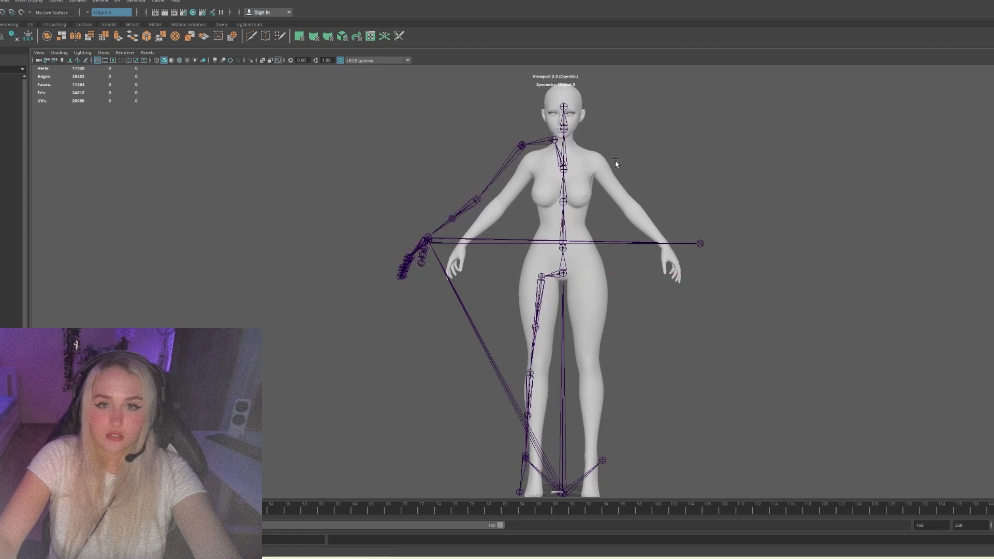
Lower the right clavicle joint with its arm chain to the base of the body's neck
{"action": "middle_click_drag", "start_coordinate": [617, 159], "coordinate": [611, 228], "text": "alt"}
{"action": "scroll", "coordinate": [607, 224], "scroll_direction": "up", "scroll_amount": 4}
{"action": "left_click", "coordinate": [553, 200]}
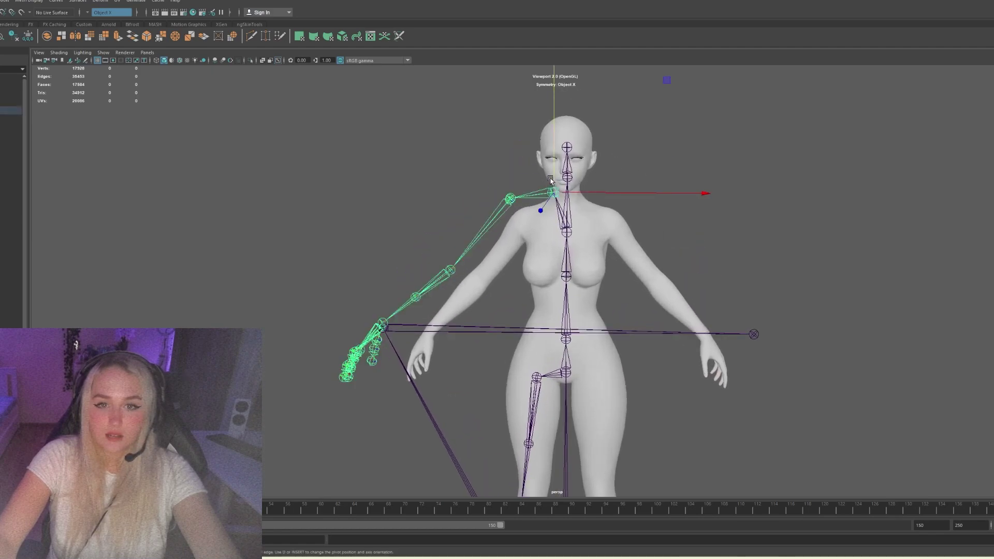
{"action": "scroll", "coordinate": [556, 179], "scroll_direction": "up", "scroll_amount": 4}
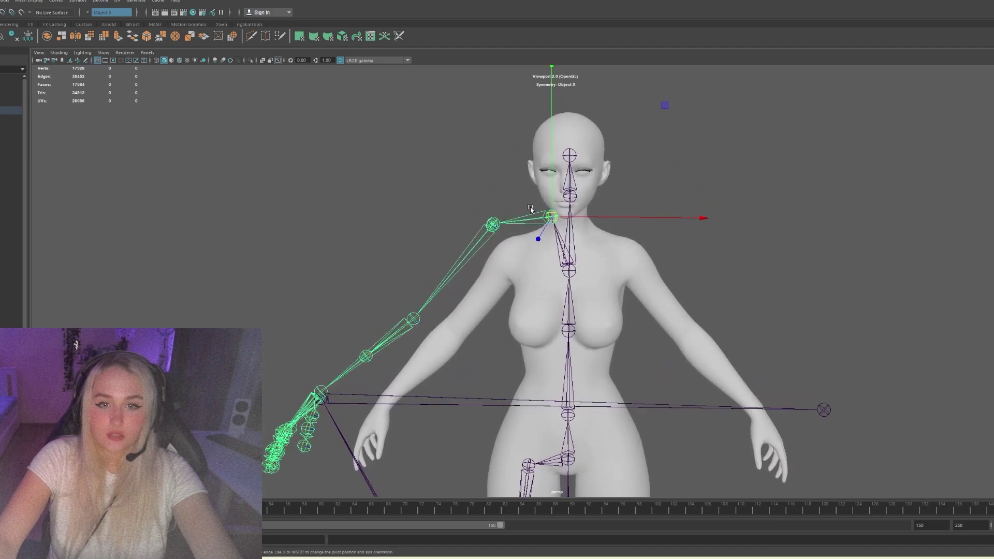
{"action": "left_click_drag", "start_coordinate": [549, 178], "coordinate": [547, 213]}
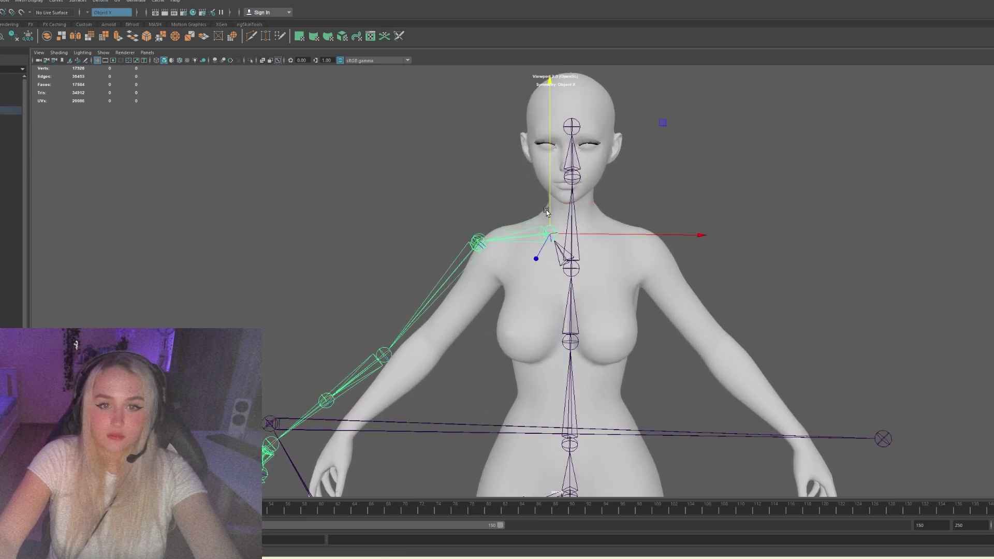
Move the right upper arm joint into the body's shoulder
{"action": "left_click", "coordinate": [477, 244]}
{"action": "middle_click_drag", "start_coordinate": [477, 248], "coordinate": [509, 248], "text": "alt"}
{"action": "left_click_drag", "start_coordinate": [521, 243], "coordinate": [618, 116]}
{"action": "middle_click_drag", "start_coordinate": [623, 110], "coordinate": [633, 3]}
Position the right elbow joint inside the body's elbow, aligning it from the front and the side
{"action": "left_click", "coordinate": [431, 233]}
{"action": "middle_click_drag", "start_coordinate": [539, 118], "coordinate": [577, 145], "text": "alt"}
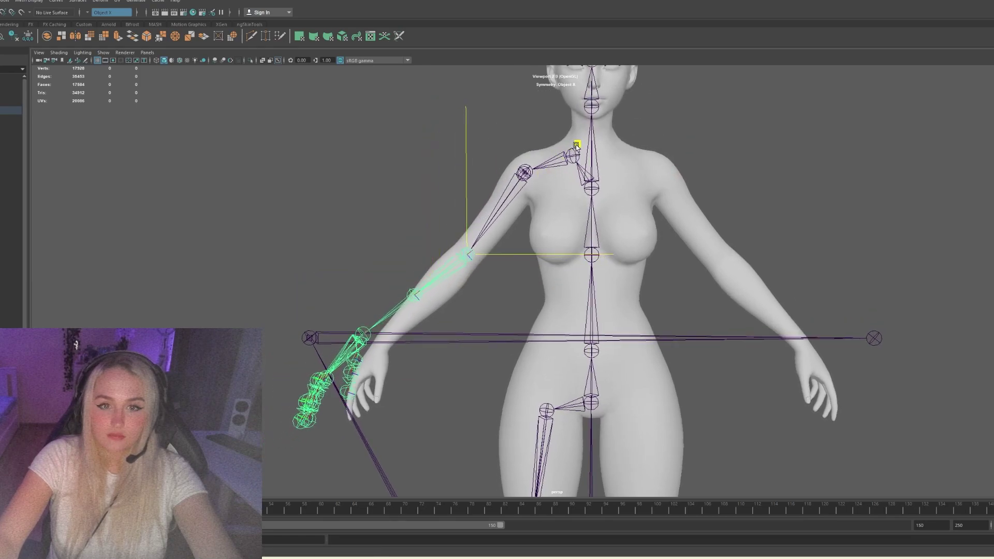
{"action": "key", "text": "e"}
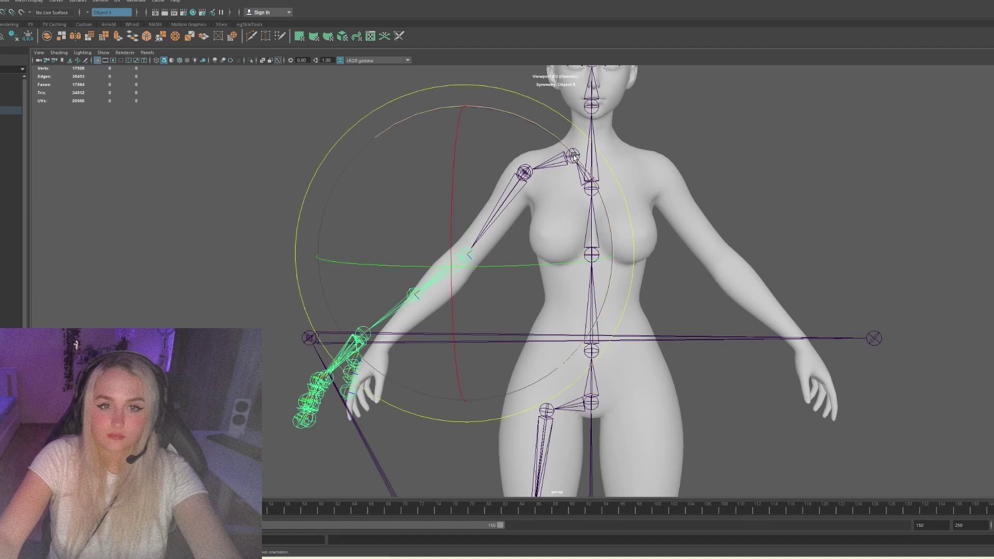
{"action": "left_click_drag", "start_coordinate": [574, 155], "coordinate": [621, 276], "text": "alt"}
{"action": "key", "text": "w"}
{"action": "middle_click_drag", "start_coordinate": [621, 276], "coordinate": [554, 220], "text": "alt"}
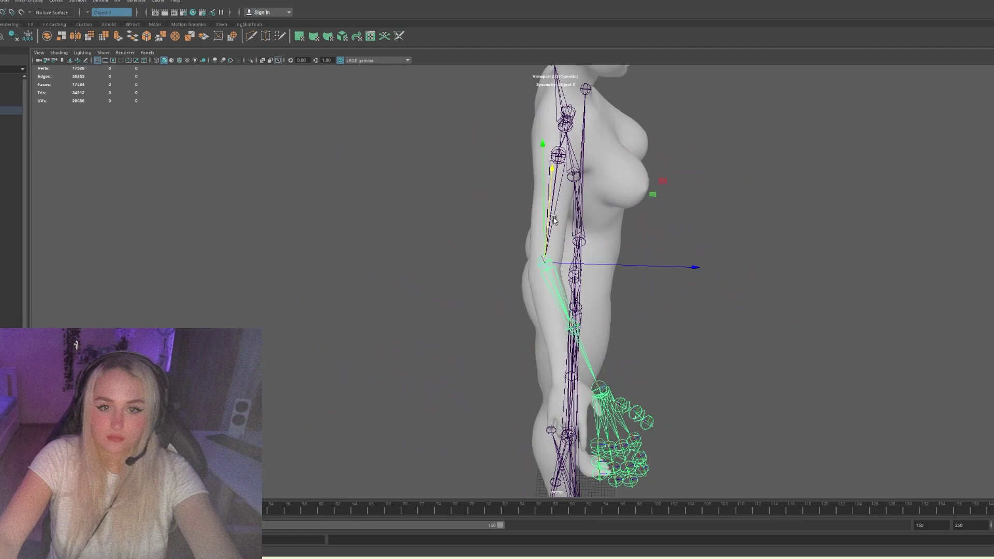
{"action": "left_click_drag", "start_coordinate": [566, 265], "coordinate": [499, 235], "text": "alt"}
{"action": "left_click_drag", "start_coordinate": [506, 197], "coordinate": [503, 201], "text": "alt"}
{"action": "middle_click_drag", "start_coordinate": [504, 201], "coordinate": [487, 267], "text": "alt"}
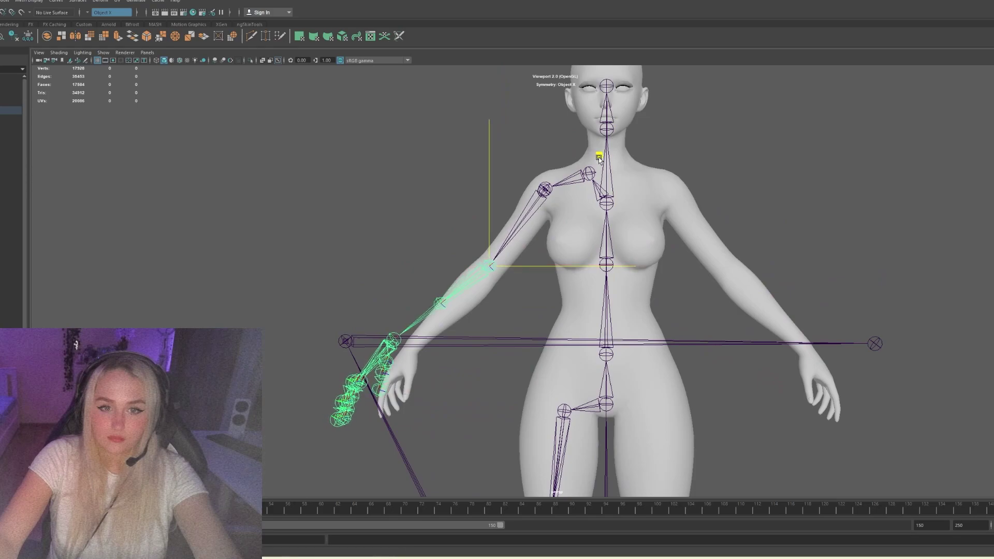
Move the right hand joint to the body's wrist, aligning its height, width and depth
{"action": "middle_click_drag", "start_coordinate": [529, 270], "coordinate": [565, 193], "text": "alt"}
{"action": "scroll", "coordinate": [511, 253], "scroll_direction": "up", "scroll_amount": 1}
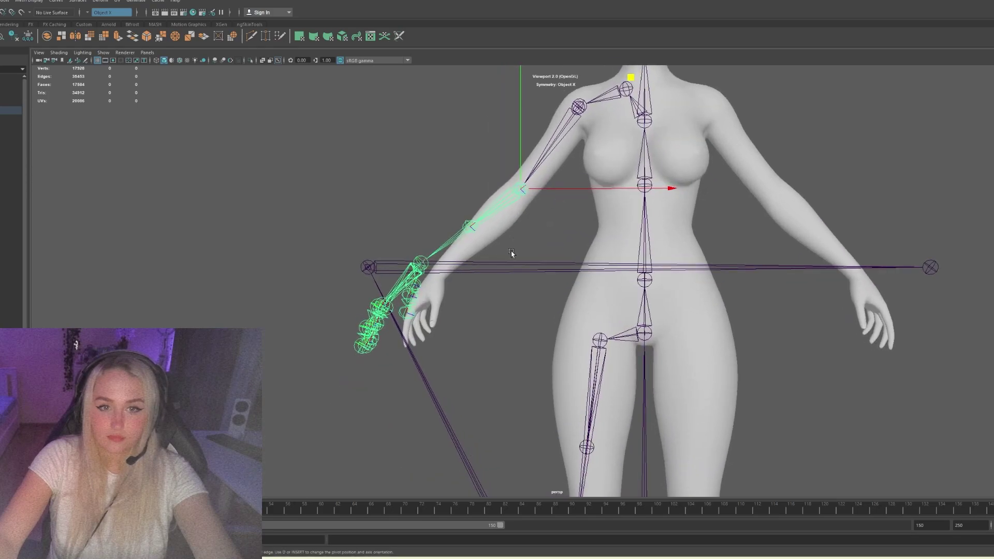
{"action": "left_click", "coordinate": [422, 258]}
{"action": "middle_click_drag", "start_coordinate": [532, 154], "coordinate": [551, 164]}
{"action": "left_click_drag", "start_coordinate": [546, 166], "coordinate": [615, 246], "text": "alt"}
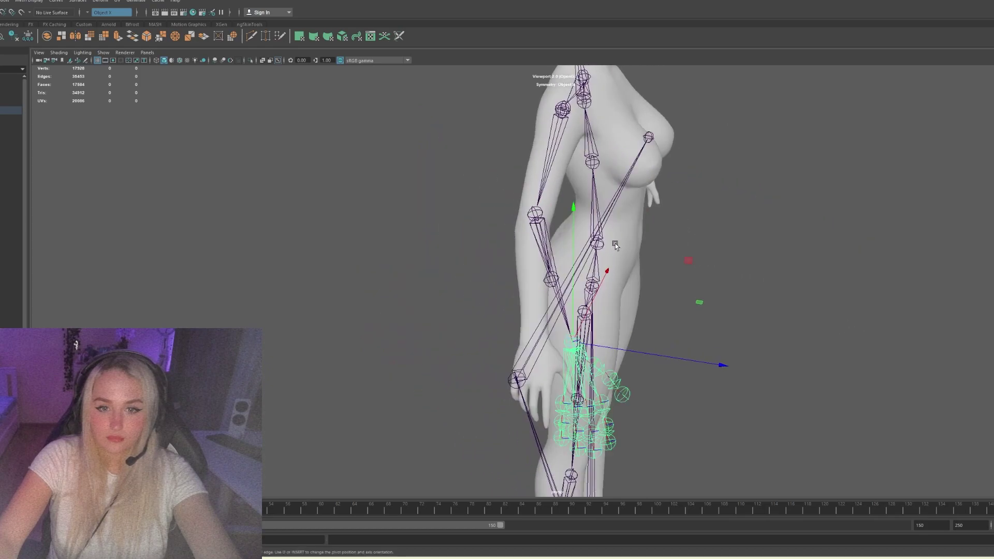
{"action": "left_click_drag", "start_coordinate": [601, 349], "coordinate": [560, 347]}
{"action": "left_click_drag", "start_coordinate": [646, 352], "coordinate": [563, 335], "text": "alt"}
{"action": "middle_click_drag", "start_coordinate": [564, 335], "coordinate": [594, 304], "text": "alt"}
{"action": "scroll", "coordinate": [641, 332], "scroll_direction": "up", "scroll_amount": 3}
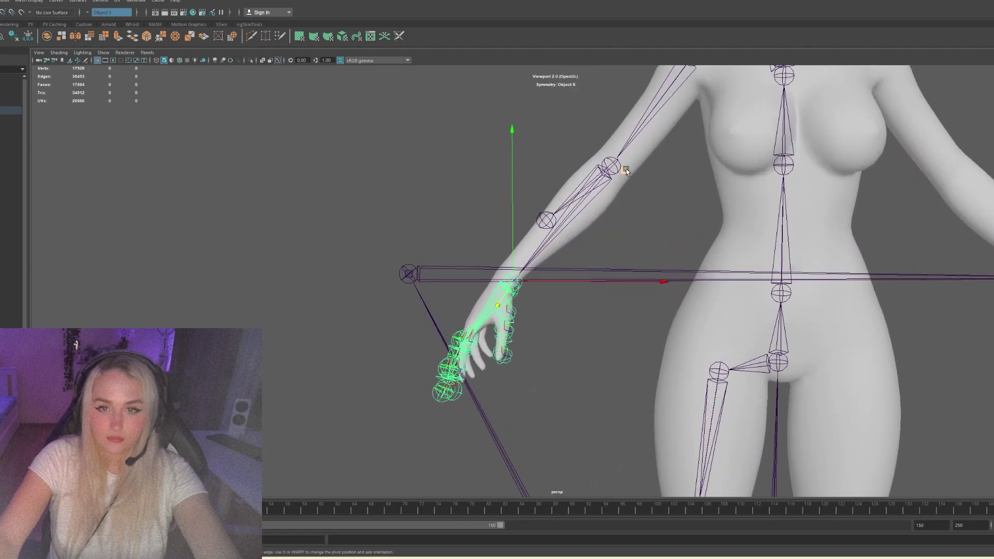
Fit the right thumb joints inside the body's thumb, aligning the end joint from several angles
{"action": "left_click_drag", "start_coordinate": [619, 162], "coordinate": [504, 306], "text": "alt"}
{"action": "middle_click_drag", "start_coordinate": [504, 306], "coordinate": [603, 265], "text": "alt"}
{"action": "right_click_drag", "start_coordinate": [603, 265], "coordinate": [791, 371], "text": "alt"}
{"action": "left_click_drag", "start_coordinate": [791, 370], "coordinate": [661, 268], "text": "alt"}
{"action": "left_click", "coordinate": [626, 254]}
{"action": "middle_click_drag", "start_coordinate": [668, 279], "coordinate": [637, 290], "text": "alt"}
{"action": "left_click_drag", "start_coordinate": [637, 290], "coordinate": [683, 223], "text": "alt"}
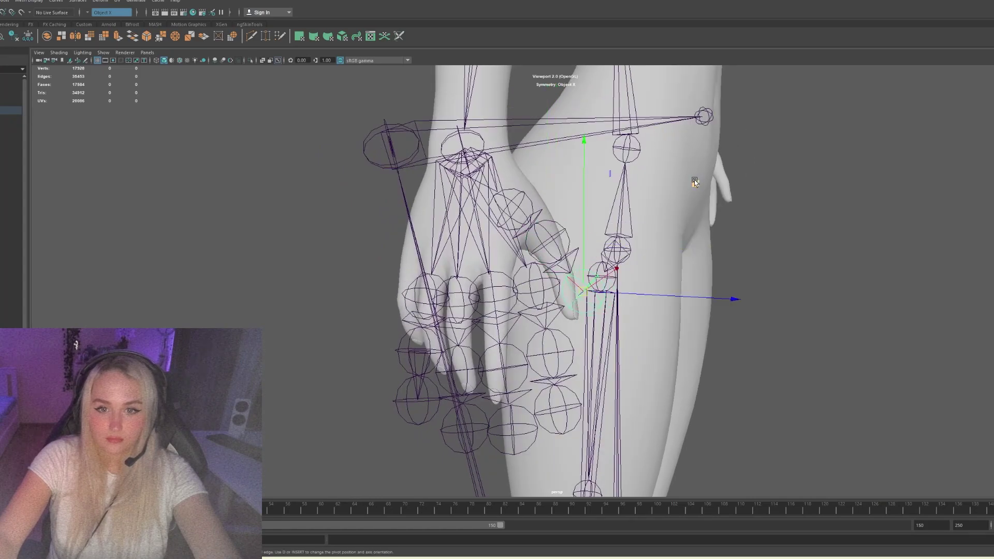
{"action": "left_click_drag", "start_coordinate": [674, 171], "coordinate": [612, 198], "text": "alt"}
{"action": "left_click_drag", "start_coordinate": [653, 126], "coordinate": [635, 182], "text": "alt"}
{"action": "middle_click_drag", "start_coordinate": [635, 181], "coordinate": [669, 168], "text": "alt"}
{"action": "left_click", "coordinate": [752, 238]}
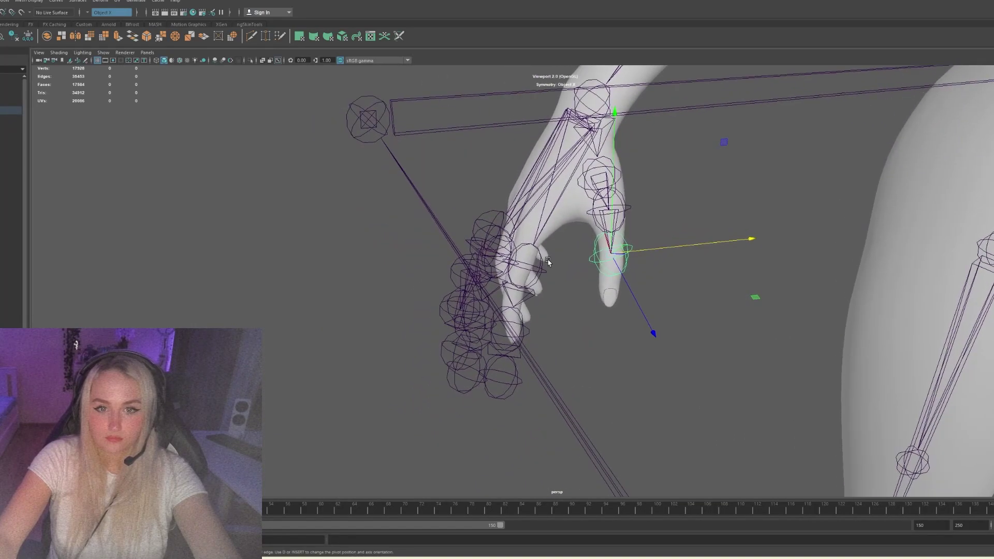
Fit the right little finger's joints inside the body's little finger
{"action": "left_click_drag", "start_coordinate": [621, 217], "coordinate": [648, 204], "text": "alt"}
{"action": "left_click", "coordinate": [453, 300]}
{"action": "left_click_drag", "start_coordinate": [453, 301], "coordinate": [579, 298], "text": "alt"}
{"action": "left_click_drag", "start_coordinate": [580, 299], "coordinate": [586, 320], "text": "alt"}
{"action": "left_click", "coordinate": [587, 357]}
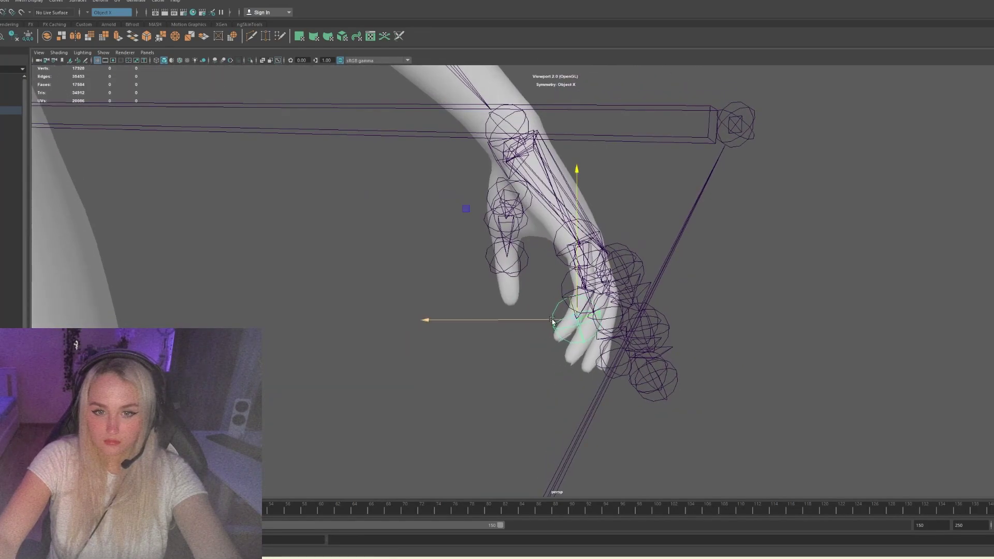
{"action": "left_click_drag", "start_coordinate": [648, 310], "coordinate": [516, 308], "text": "alt"}
Fit the right ring finger's joints inside the body's ring finger
{"action": "left_click", "coordinate": [557, 279]}
{"action": "left_click_drag", "start_coordinate": [585, 278], "coordinate": [468, 237]}
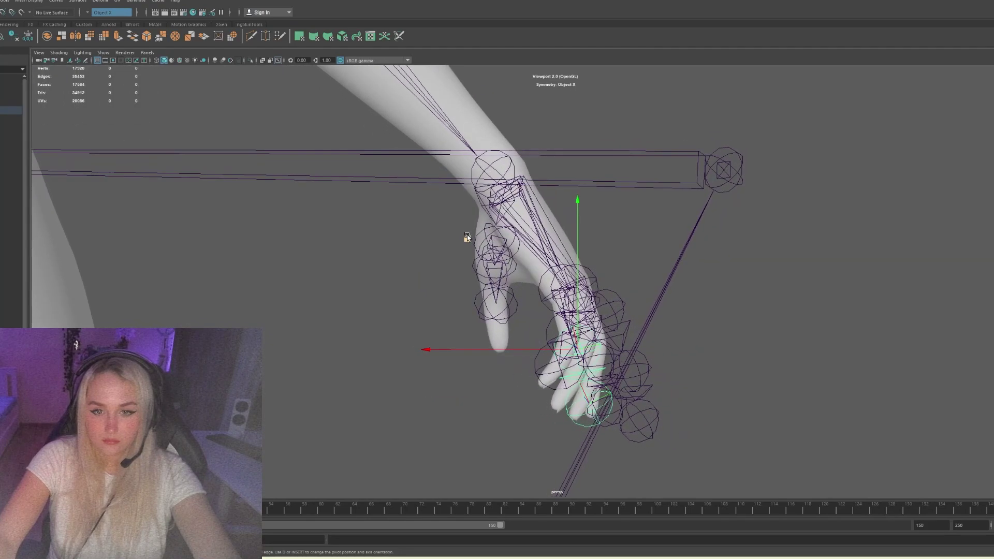
{"action": "left_click_drag", "start_coordinate": [581, 400], "coordinate": [559, 400]}
{"action": "left_click_drag", "start_coordinate": [560, 400], "coordinate": [547, 399], "text": "alt"}
Align the right middle finger's joints with the body's middle finger, from the knuckle to the end joint
{"action": "left_click_drag", "start_coordinate": [575, 382], "coordinate": [605, 321]}
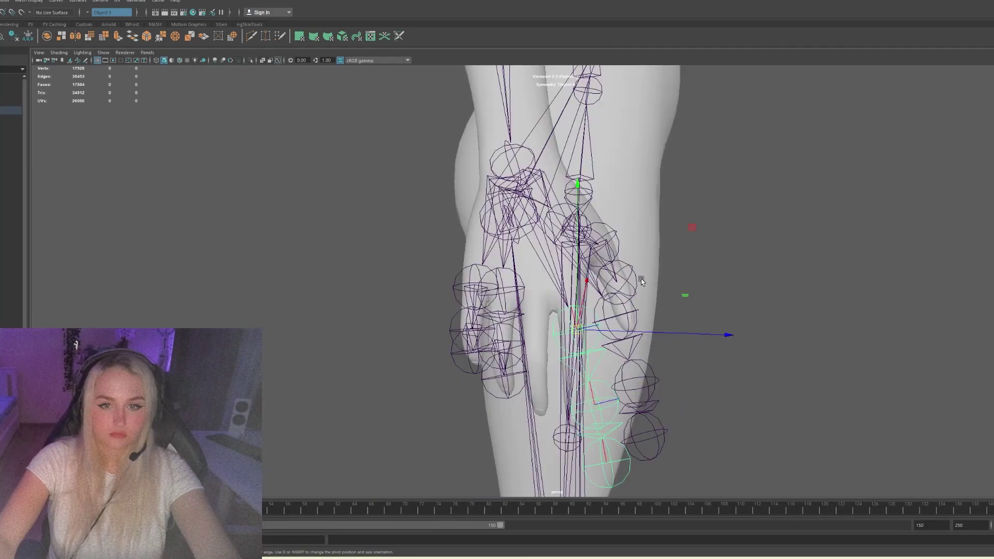
{"action": "left_click_drag", "start_coordinate": [652, 195], "coordinate": [569, 306], "text": "alt"}
{"action": "left_click", "coordinate": [555, 361]}
{"action": "left_click_drag", "start_coordinate": [557, 362], "coordinate": [565, 362]}
{"action": "left_click_drag", "start_coordinate": [580, 358], "coordinate": [518, 332], "text": "alt"}
{"action": "left_click_drag", "start_coordinate": [528, 340], "coordinate": [587, 371]}
{"action": "left_click", "coordinate": [555, 413]}
{"action": "left_click_drag", "start_coordinate": [595, 413], "coordinate": [565, 387], "text": "alt"}
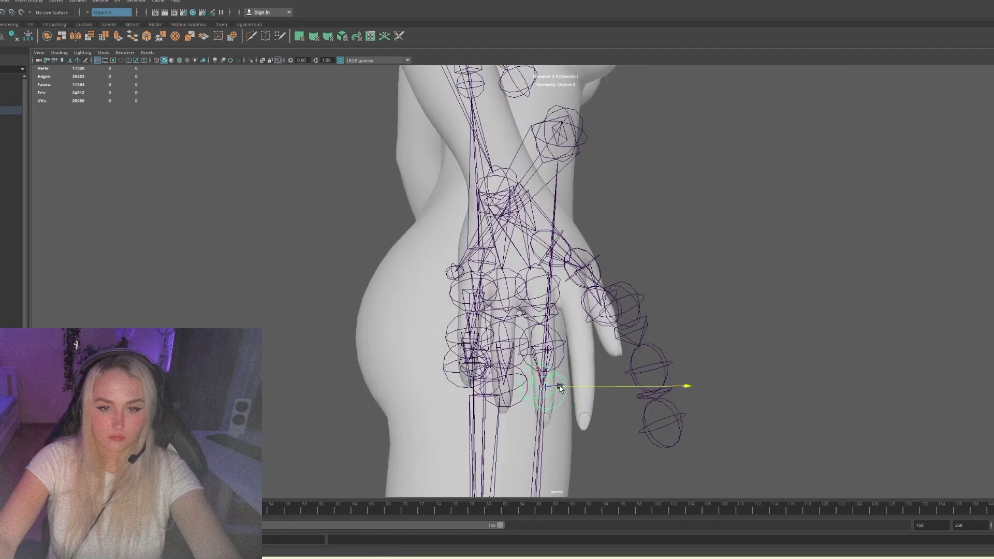
Align the right index finger's joints with the body's index finger, from the knuckle to the end joint
{"action": "left_click_drag", "start_coordinate": [544, 336], "coordinate": [543, 296], "text": "alt"}
{"action": "left_click", "coordinate": [517, 359]}
{"action": "left_click_drag", "start_coordinate": [517, 359], "coordinate": [524, 359], "text": "alt"}
{"action": "left_click_drag", "start_coordinate": [516, 357], "coordinate": [527, 343]}
{"action": "left_click_drag", "start_coordinate": [528, 343], "coordinate": [559, 363], "text": "alt"}
{"action": "left_click", "coordinate": [543, 404]}
{"action": "left_click_drag", "start_coordinate": [542, 405], "coordinate": [628, 346], "text": "alt"}
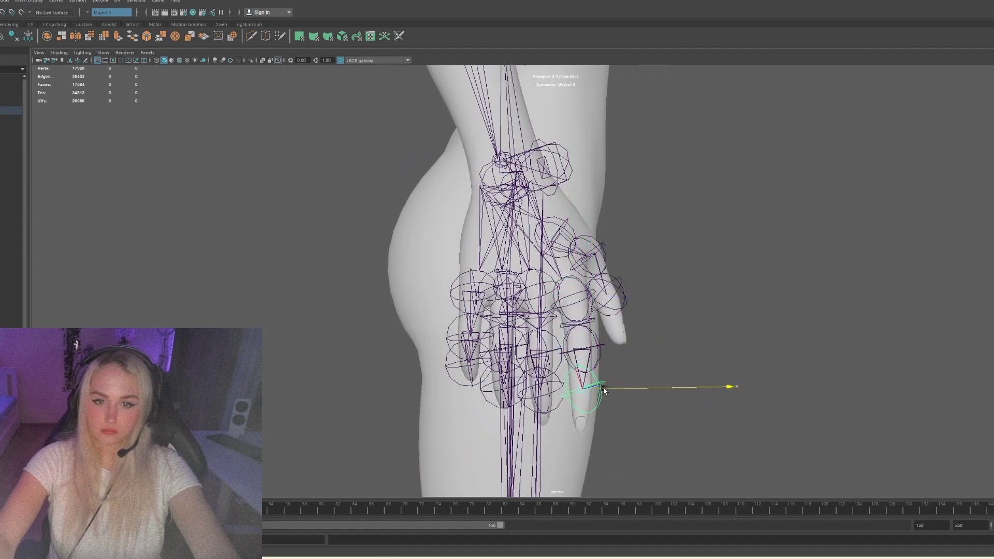
Fine-tune the right index finger's middle and end joints so they sit centred inside the finger
{"action": "left_click", "coordinate": [596, 347]}
{"action": "left_click_drag", "start_coordinate": [595, 348], "coordinate": [539, 348], "text": "alt"}
{"action": "left_click_drag", "start_coordinate": [677, 345], "coordinate": [673, 346]}
{"action": "left_click", "coordinate": [505, 385]}
{"action": "left_click_drag", "start_coordinate": [660, 384], "coordinate": [665, 384]}
{"action": "left_click_drag", "start_coordinate": [523, 391], "coordinate": [721, 326], "text": "alt"}
{"action": "left_click", "coordinate": [721, 326]}
{"action": "scroll", "coordinate": [720, 326], "scroll_direction": "down", "scroll_amount": 5}
Move the right knee joint into the centre of the body's knee, checking it from the front and side
{"action": "left_click_drag", "start_coordinate": [581, 279], "coordinate": [533, 185], "text": "alt"}
{"action": "middle_click_drag", "start_coordinate": [533, 184], "coordinate": [484, 233], "text": "alt"}
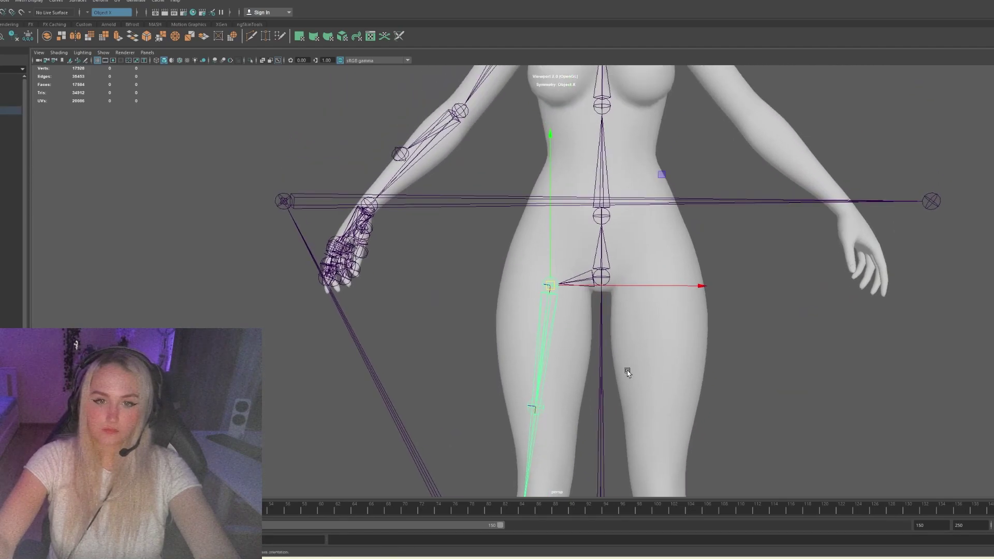
{"action": "middle_click_drag", "start_coordinate": [626, 370], "coordinate": [633, 261], "text": "alt"}
{"action": "left_click", "coordinate": [533, 404]}
{"action": "middle_click_drag", "start_coordinate": [540, 420], "coordinate": [533, 381], "text": "alt"}
{"action": "left_click_drag", "start_coordinate": [634, 260], "coordinate": [657, 246]}
{"action": "left_click_drag", "start_coordinate": [487, 292], "coordinate": [605, 293], "text": "alt"}
{"action": "left_click_drag", "start_coordinate": [643, 253], "coordinate": [642, 249]}
Move the right foot joint with its ball joint so that it sits inside the body's ankle
{"action": "middle_click_drag", "start_coordinate": [579, 437], "coordinate": [569, 244], "text": "alt"}
{"action": "scroll", "coordinate": [559, 259], "scroll_direction": "up", "scroll_amount": 3}
{"action": "left_click", "coordinate": [475, 344]}
{"action": "left_click_drag", "start_coordinate": [588, 233], "coordinate": [615, 251]}
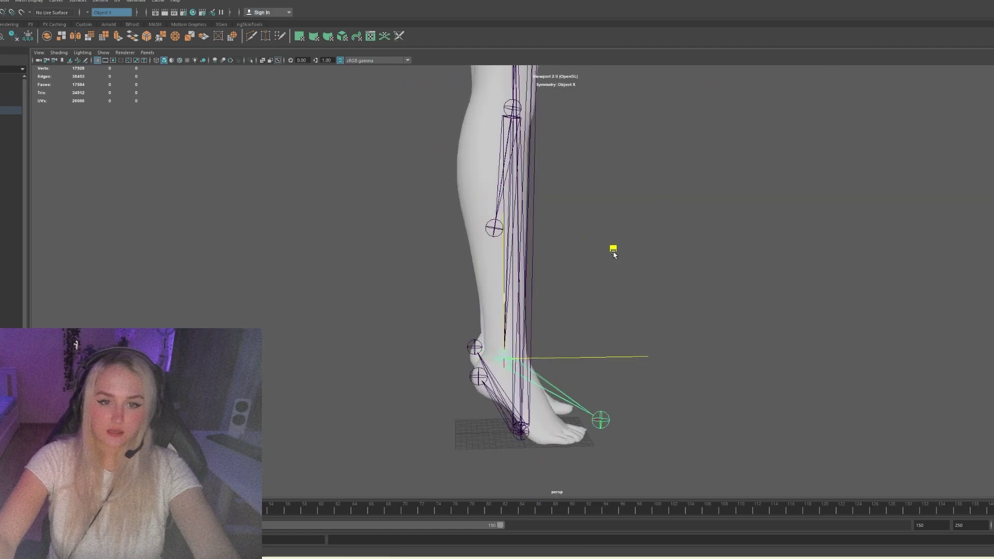
{"action": "left_click_drag", "start_coordinate": [673, 275], "coordinate": [579, 306], "text": "alt"}
{"action": "left_click_drag", "start_coordinate": [552, 351], "coordinate": [561, 349]}
{"action": "left_click_drag", "start_coordinate": [503, 311], "coordinate": [616, 254], "text": "alt"}
{"action": "left_click_drag", "start_coordinate": [673, 275], "coordinate": [611, 358], "text": "alt"}
Shift the right ball joint back into the front part of the foot, near the toes
{"action": "left_click", "coordinate": [603, 430]}
{"action": "left_click_drag", "start_coordinate": [709, 318], "coordinate": [657, 318]}
{"action": "left_click_drag", "start_coordinate": [711, 321], "coordinate": [611, 378], "text": "alt"}
{"action": "left_click_drag", "start_coordinate": [525, 398], "coordinate": [634, 363], "text": "alt"}
Nudge the right foot joint and the calf twist joint into line with the lower leg from the side
{"action": "left_click", "coordinate": [501, 366]}
{"action": "mouse_move", "coordinate": [611, 255]}
{"action": "left_mouse_down"}
{"action": "mouse_move", "coordinate": [524, 263]}
{"action": "mouse_move", "coordinate": [614, 264]}
{"action": "left_mouse_up"}
{"action": "left_click", "coordinate": [494, 228]}
{"action": "left_click_drag", "start_coordinate": [520, 230], "coordinate": [534, 231]}
Move the IK foot joints onto the ankles, the right one at the right foot joint and the left one inside the left ankle
{"action": "left_click", "coordinate": [478, 377]}
{"action": "left_click_drag", "start_coordinate": [488, 388], "coordinate": [481, 354], "text": "alt"}
{"action": "key", "text": "ctrl+z"}
{"action": "left_click", "coordinate": [472, 349], "text": "shift"}
{"action": "left_click_drag", "start_coordinate": [534, 348], "coordinate": [599, 352]}
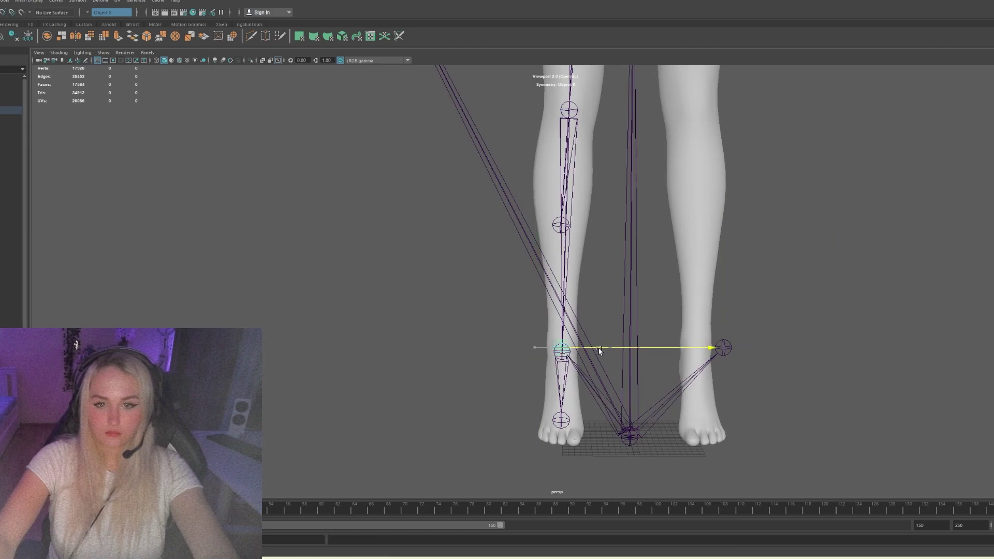
{"action": "left_click", "coordinate": [607, 340]}
{"action": "left_click", "coordinate": [727, 349]}
{"action": "left_click_drag", "start_coordinate": [746, 348], "coordinate": [719, 346]}
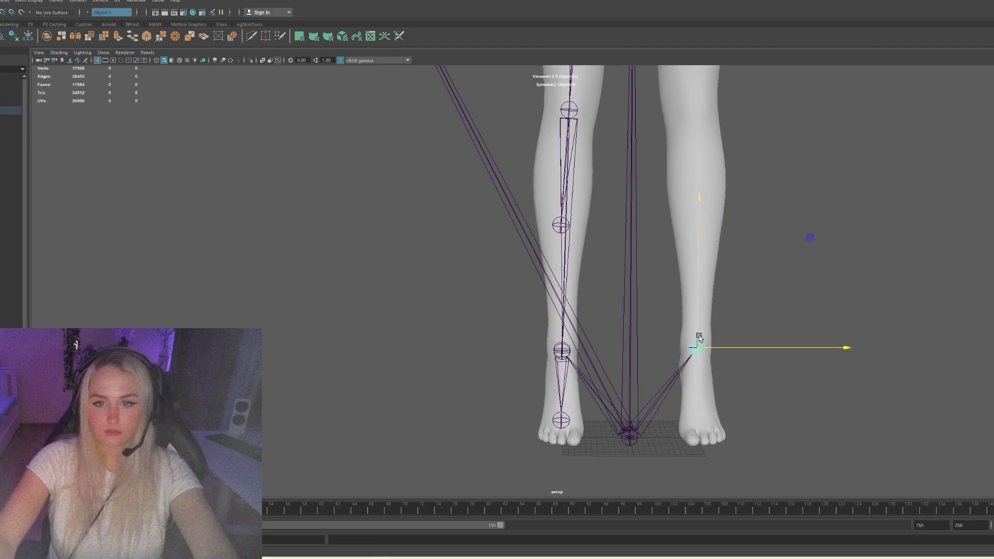
{"action": "left_click", "coordinate": [738, 309]}
Align the right calf twist joint with the line between the knee and foot joints
{"action": "scroll", "coordinate": [738, 309], "scroll_direction": "down", "scroll_amount": 2}
{"action": "middle_click_drag", "start_coordinate": [739, 309], "coordinate": [676, 464], "text": "alt"}
{"action": "left_click", "coordinate": [499, 395]}
{"action": "mouse_move", "coordinate": [504, 391]}
{"action": "left_mouse_down", "text": "alt"}
{"action": "mouse_move", "coordinate": [533, 388]}
{"action": "mouse_move", "coordinate": [543, 406]}
{"action": "mouse_move", "coordinate": [511, 397]}
{"action": "left_mouse_up", "text": "alt"}
{"action": "left_click_drag", "start_coordinate": [533, 388], "coordinate": [539, 388]}
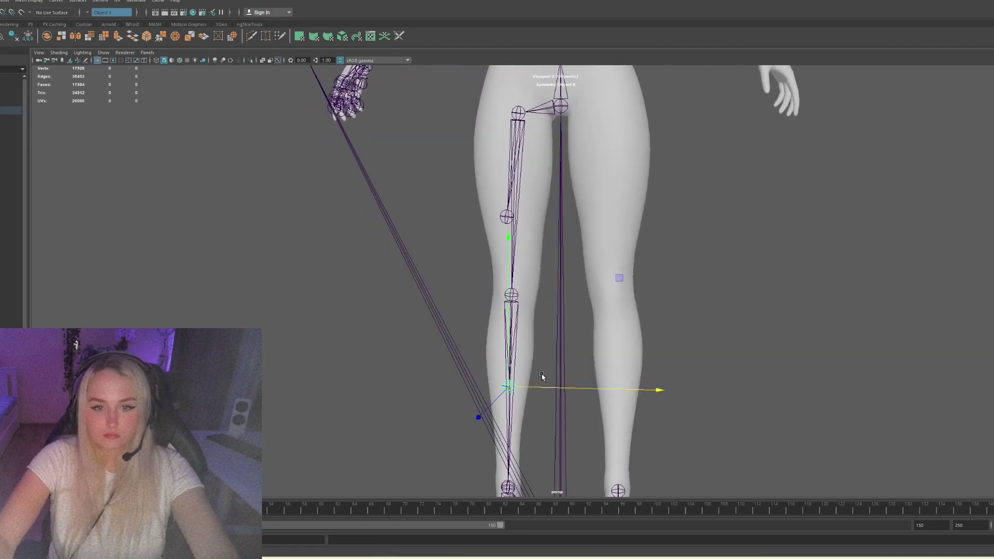
Align the right thigh twist joint with the line between the hip and knee joints
{"action": "middle_click_drag", "start_coordinate": [539, 311], "coordinate": [537, 438], "text": "alt"}
{"action": "left_click", "coordinate": [505, 342]}
{"action": "left_click_drag", "start_coordinate": [524, 343], "coordinate": [533, 343]}
{"action": "left_click_drag", "start_coordinate": [534, 343], "coordinate": [578, 331], "text": "alt"}
{"action": "left_click_drag", "start_coordinate": [575, 346], "coordinate": [581, 346]}
{"action": "left_click_drag", "start_coordinate": [621, 357], "coordinate": [577, 366], "text": "alt"}
Align the right forearm twist joint with the line between the elbow and wrist
{"action": "middle_click_drag", "start_coordinate": [574, 337], "coordinate": [521, 482], "text": "alt"}
{"action": "left_click", "coordinate": [344, 271]}
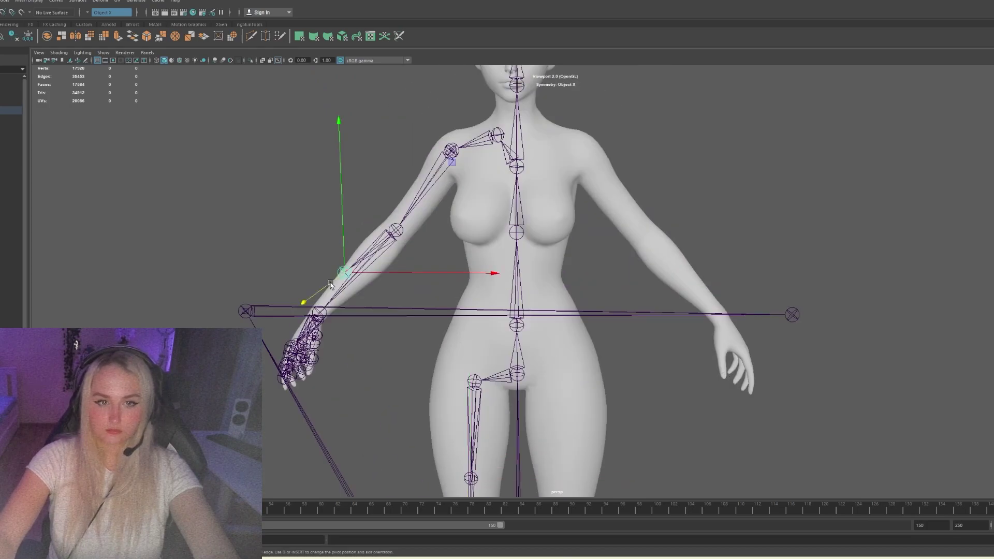
{"action": "left_click_drag", "start_coordinate": [357, 274], "coordinate": [414, 275], "text": "alt"}
{"action": "left_click_drag", "start_coordinate": [593, 278], "coordinate": [349, 264]}
Move the right IK hand joint onto the right wrist and the left IK hand joint onto the left wrist
{"action": "left_click", "coordinate": [262, 321]}
{"action": "middle_click_drag", "start_coordinate": [261, 322], "coordinate": [326, 279], "text": "alt"}
{"action": "left_click_drag", "start_coordinate": [415, 158], "coordinate": [490, 160]}
{"action": "left_click", "coordinate": [935, 274]}
{"action": "left_click_drag", "start_coordinate": [949, 272], "coordinate": [802, 259]}
{"action": "left_click_drag", "start_coordinate": [479, 261], "coordinate": [685, 273], "text": "alt"}
{"action": "left_click", "coordinate": [589, 346]}
{"action": "left_click", "coordinate": [596, 346]}
{"action": "left_click_drag", "start_coordinate": [595, 345], "coordinate": [640, 365], "text": "alt"}
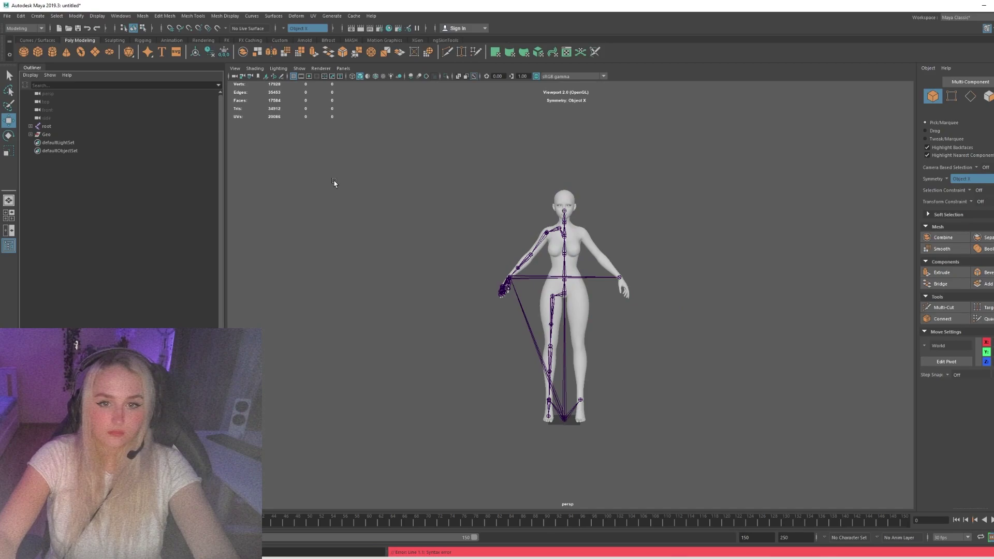
Open the Mirror Joint options from the Rigging set and configure the renaming to search for _r and replace with _l
{"action": "right_click_drag", "start_coordinate": [334, 182], "coordinate": [419, 261], "text": "alt"}
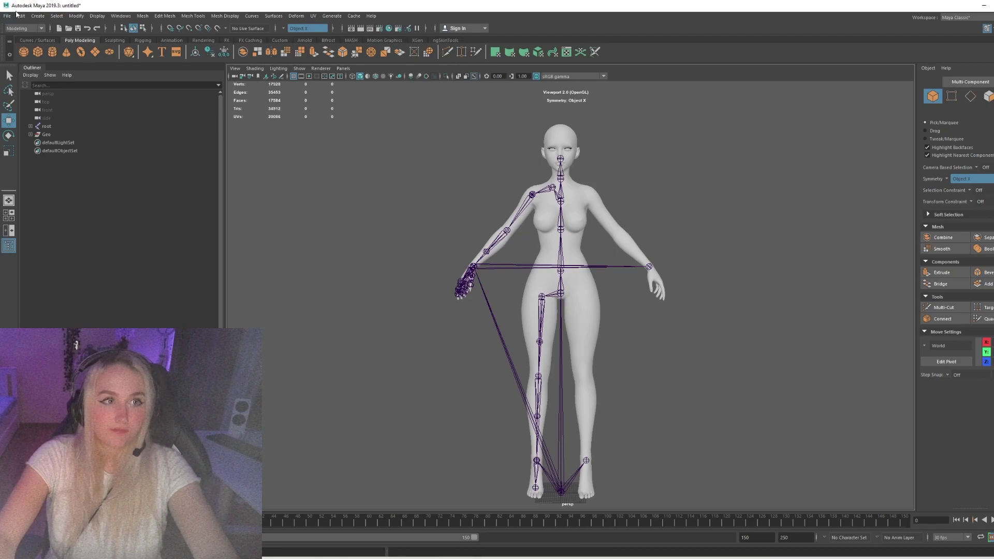
{"action": "left_click", "coordinate": [21, 28]}
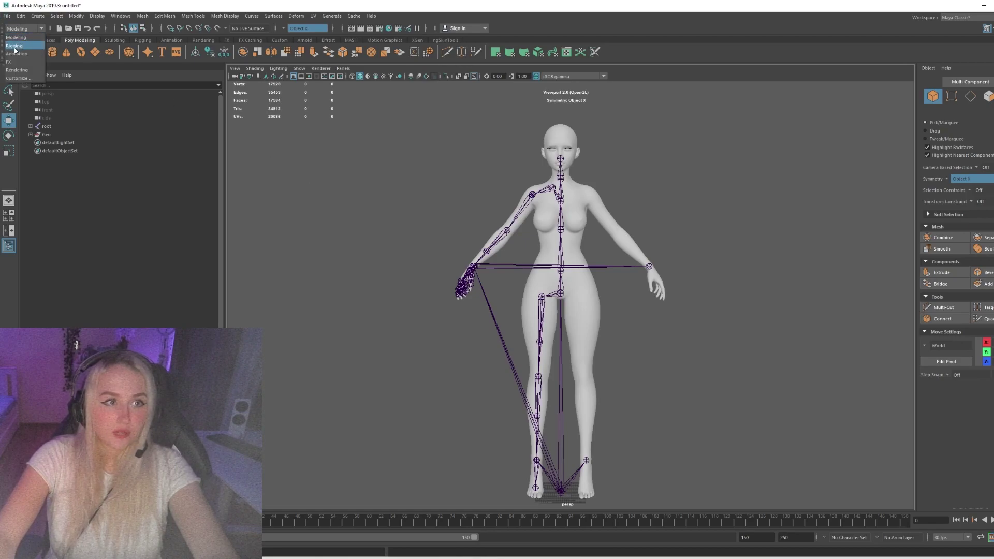
{"action": "left_click", "coordinate": [14, 45]}
{"action": "left_click", "coordinate": [144, 16]}
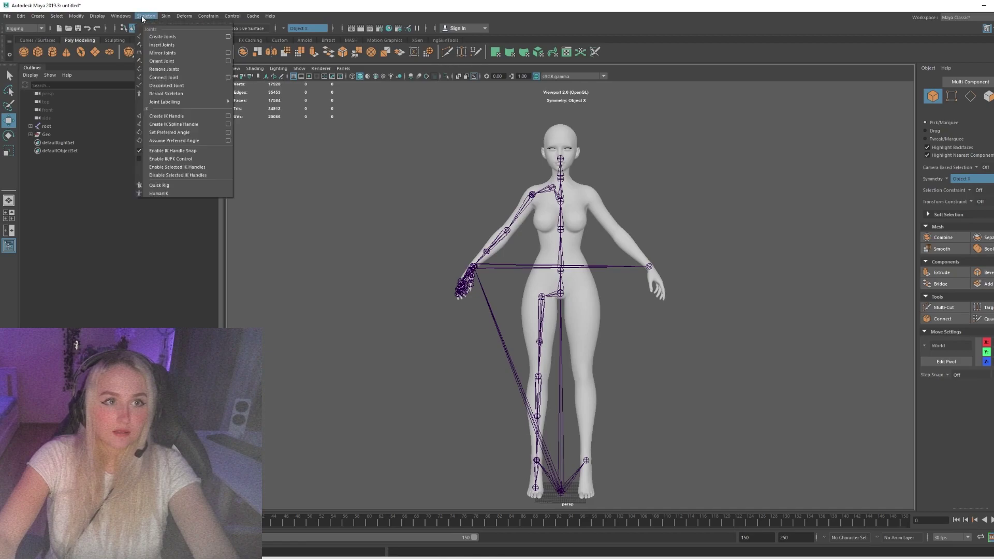
{"action": "left_click", "coordinate": [228, 54]}
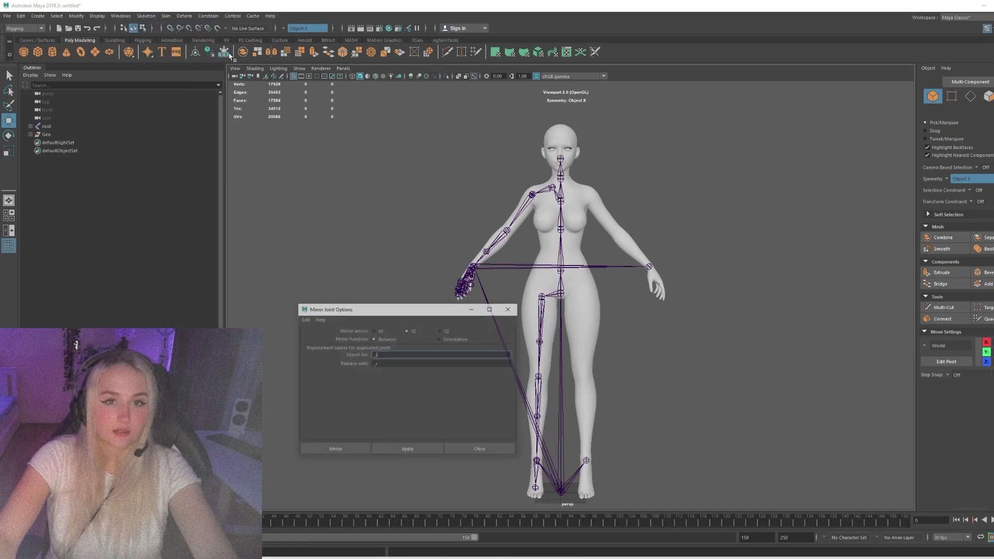
{"action": "left_click_drag", "start_coordinate": [405, 313], "coordinate": [345, 217]}
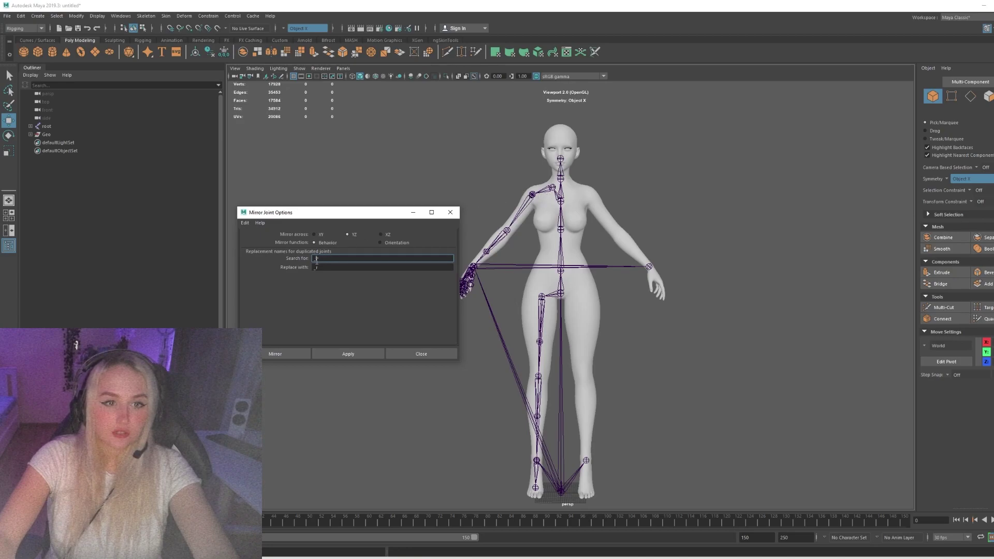
{"action": "left_click", "coordinate": [334, 268]}
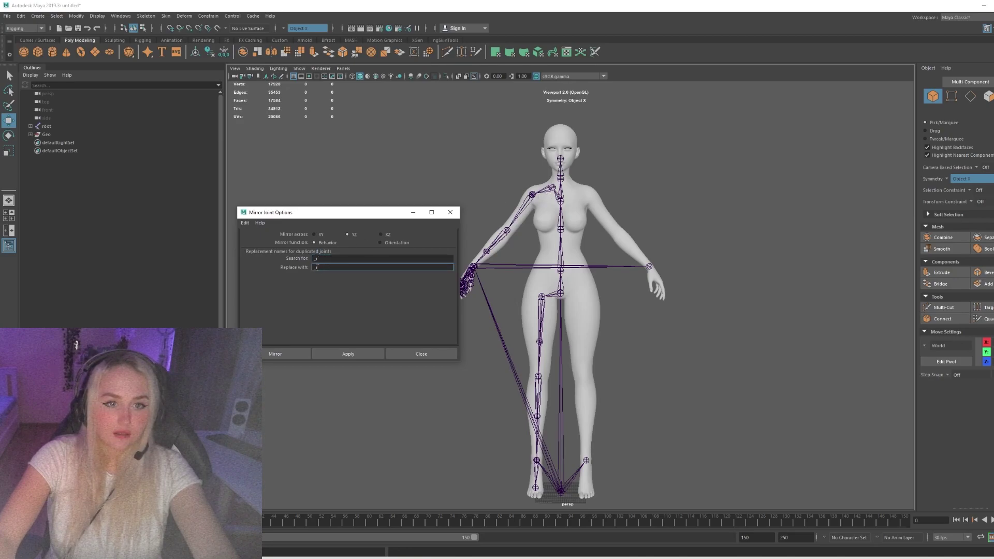
{"action": "left_click", "coordinate": [318, 258]}
{"action": "left_click", "coordinate": [358, 268]}
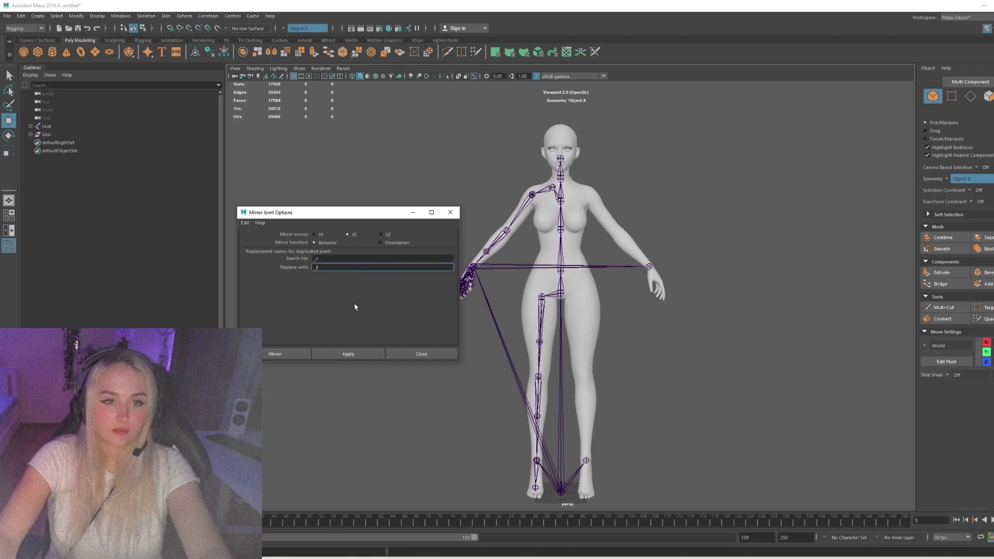
Mirror the right arm's joint chain, starting at the clavicle, across YZ to the left side
{"action": "left_click", "coordinate": [349, 356]}
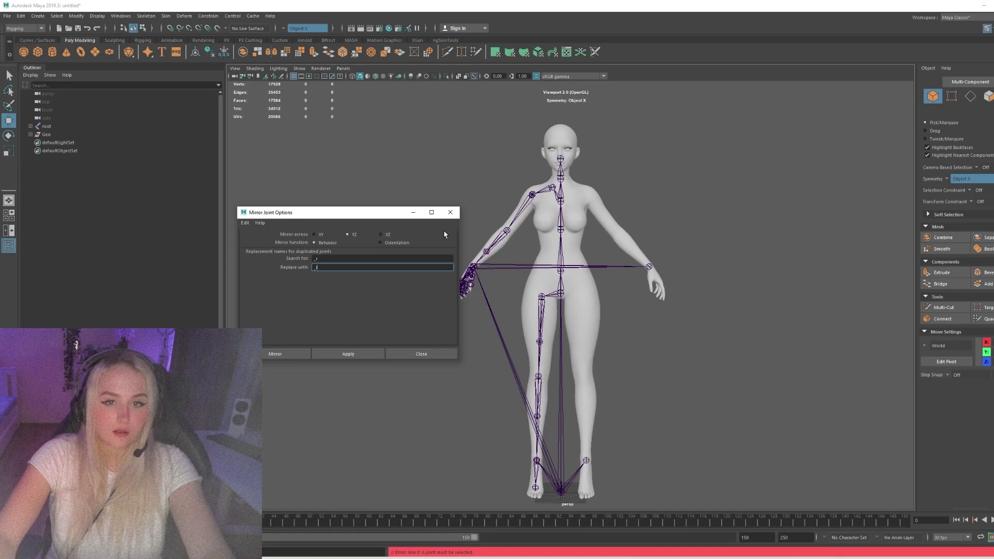
{"action": "left_click", "coordinate": [546, 193]}
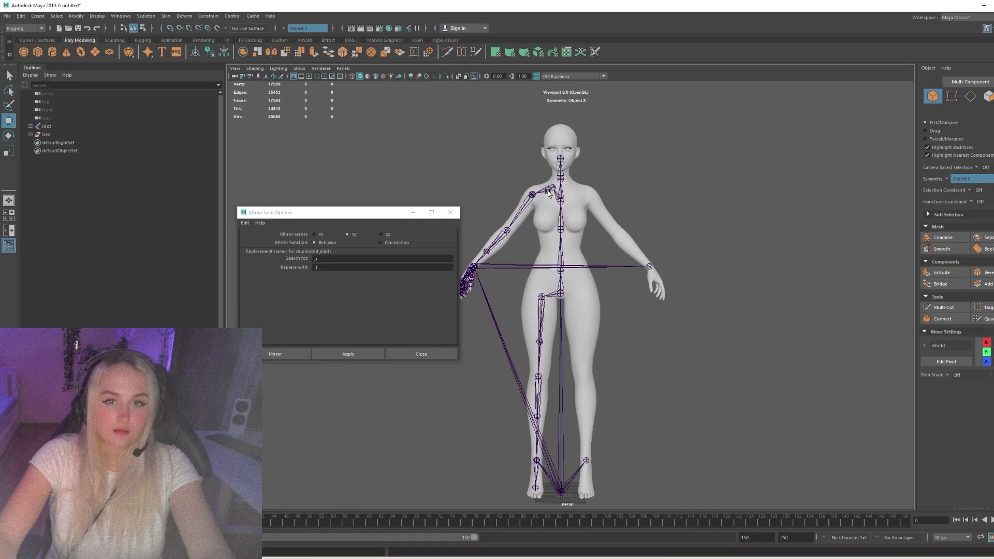
{"action": "left_click", "coordinate": [353, 364]}
Expand the root hierarchy down to spine_03 and compare the clavicle_r and clavicle_l chains
{"action": "left_click", "coordinate": [30, 127]}
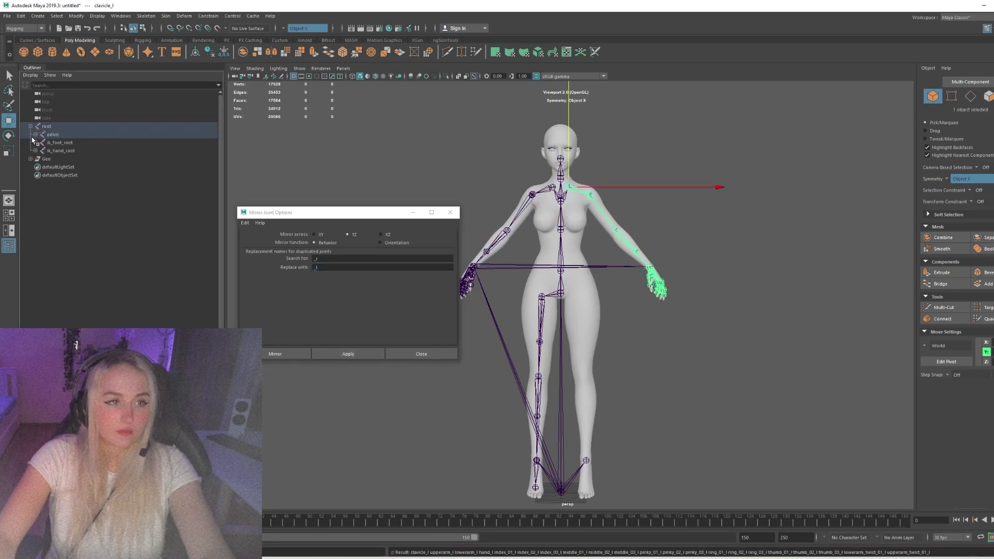
{"action": "left_click", "coordinate": [35, 135]}
{"action": "left_click", "coordinate": [41, 143]}
{"action": "left_click", "coordinate": [45, 150]}
{"action": "left_click", "coordinate": [50, 159]}
{"action": "left_click", "coordinate": [55, 184]}
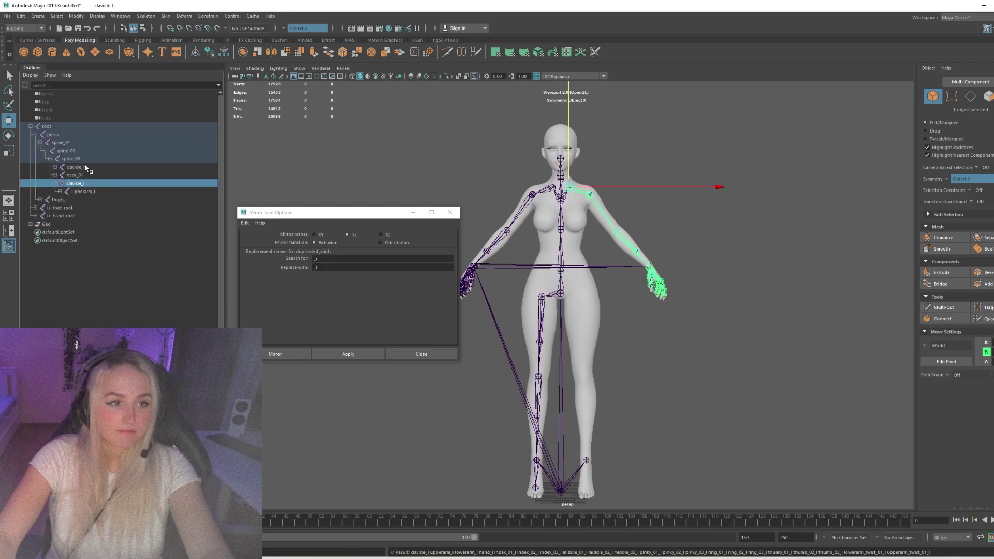
{"action": "left_click", "coordinate": [86, 168]}
{"action": "left_click", "coordinate": [55, 167]}
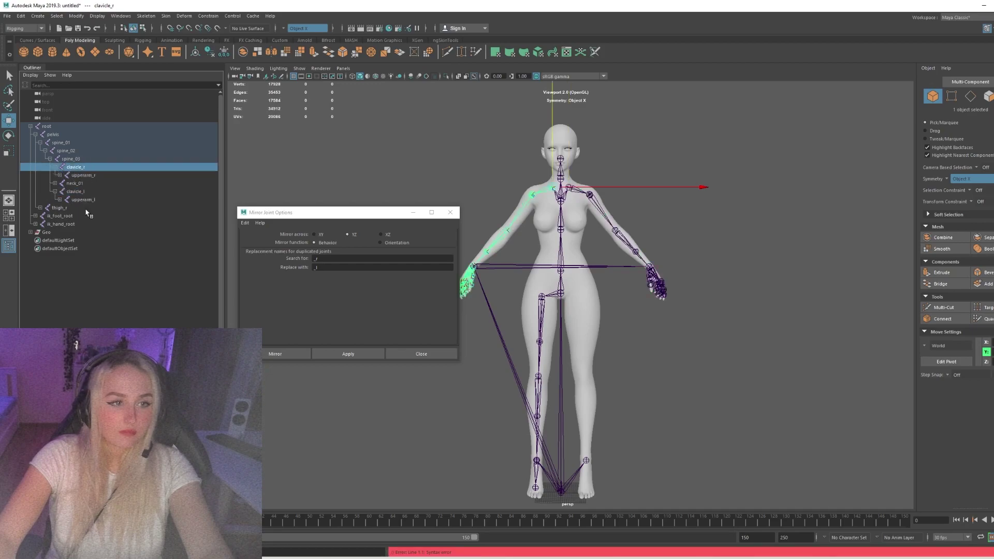
Readjust the right thigh joint and the right knee joint so both sit centred inside the leg
{"action": "left_click", "coordinate": [542, 296]}
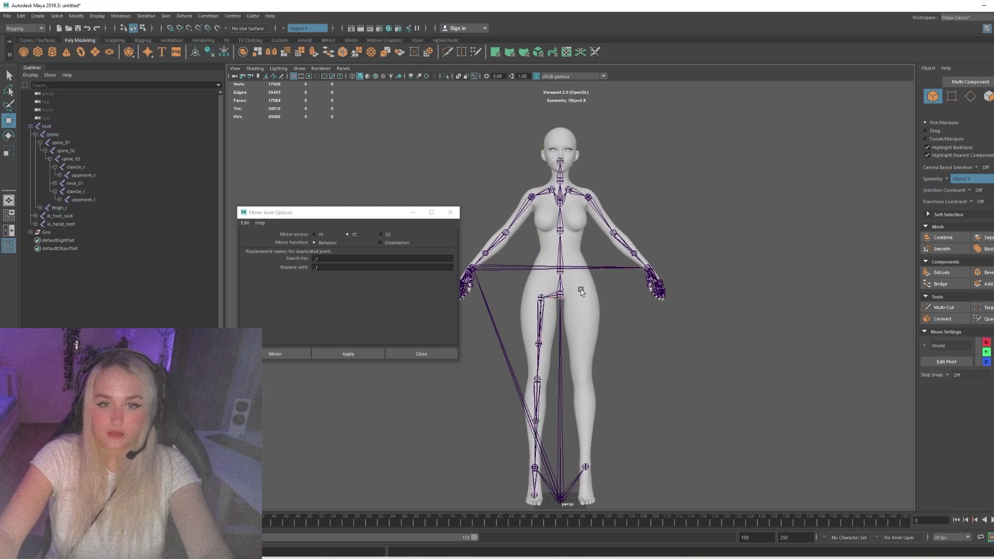
{"action": "left_click_drag", "start_coordinate": [652, 192], "coordinate": [647, 187]}
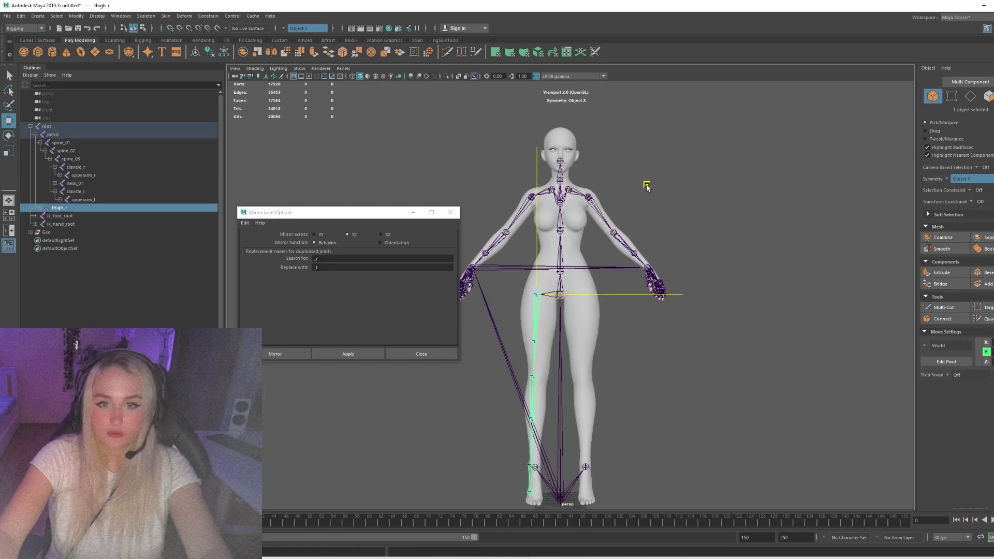
{"action": "key", "text": "Down"}
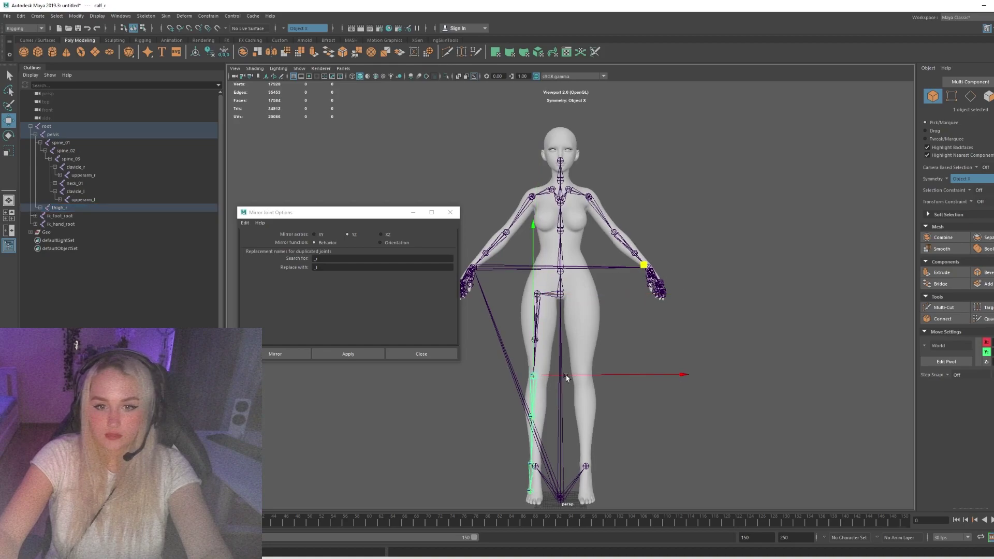
{"action": "left_click_drag", "start_coordinate": [560, 378], "coordinate": [528, 331], "text": "alt"}
{"action": "left_click", "coordinate": [661, 295]}
{"action": "middle_click_drag", "start_coordinate": [589, 281], "coordinate": [594, 305], "text": "alt"}
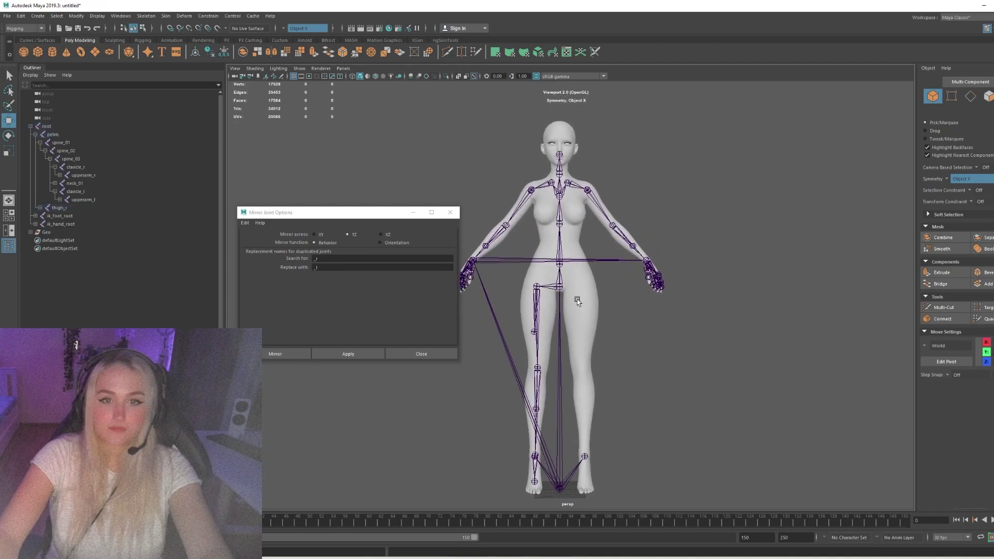
Mirror the thigh_r joint chain across YZ to create the left leg's joints
{"action": "left_click", "coordinate": [536, 284]}
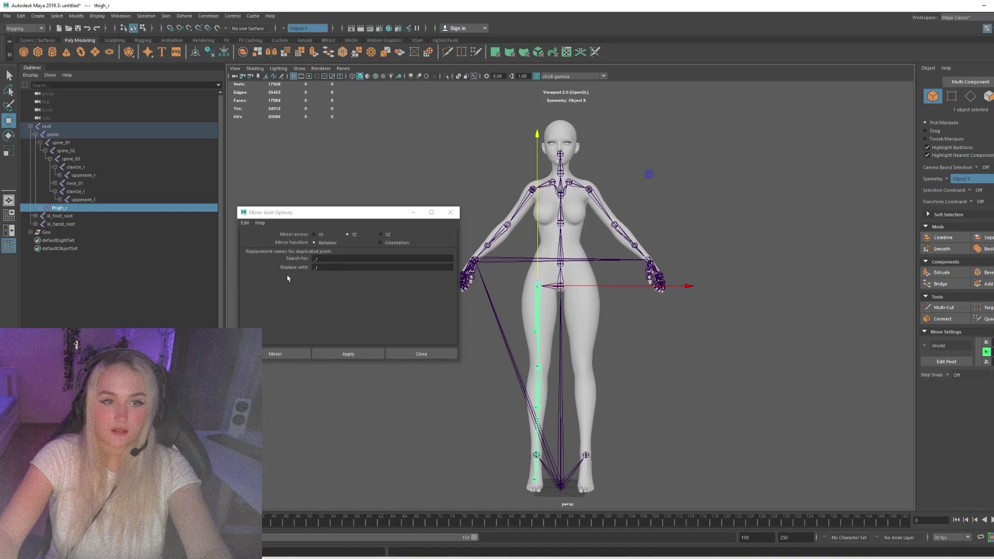
{"action": "left_click", "coordinate": [352, 359]}
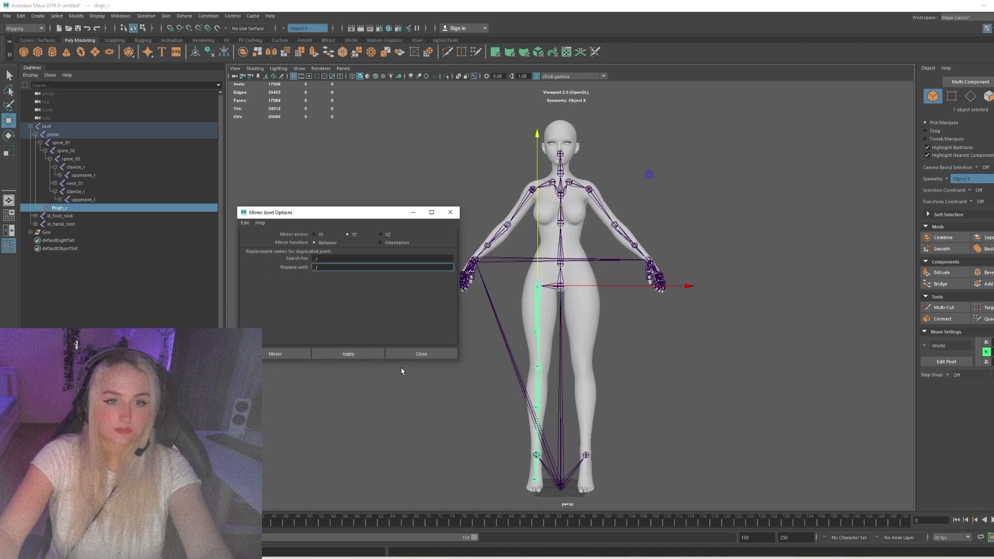
{"action": "left_click", "coordinate": [348, 355]}
Nudge the thigh_twist_01_r joint slightly toward the inside of the leg to line it up with the thigh
{"action": "left_click_drag", "start_coordinate": [652, 357], "coordinate": [544, 345], "text": "alt"}
{"action": "left_click", "coordinate": [530, 334]}
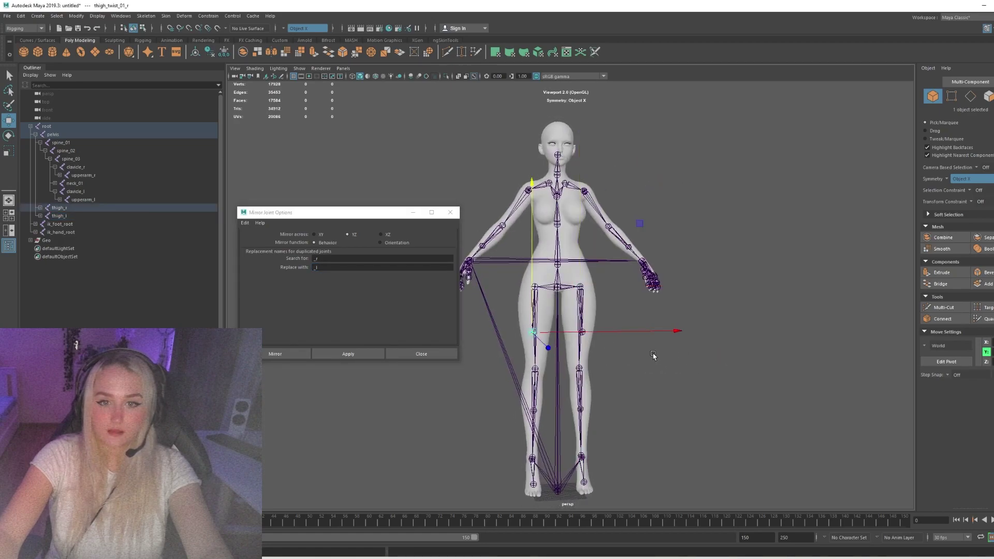
{"action": "right_click_drag", "start_coordinate": [531, 336], "coordinate": [629, 374], "text": "alt"}
{"action": "left_click_drag", "start_coordinate": [536, 352], "coordinate": [541, 353]}
{"action": "left_click", "coordinate": [590, 353]}
{"action": "left_click_drag", "start_coordinate": [626, 351], "coordinate": [642, 311], "text": "alt"}
{"action": "left_click", "coordinate": [642, 311]}
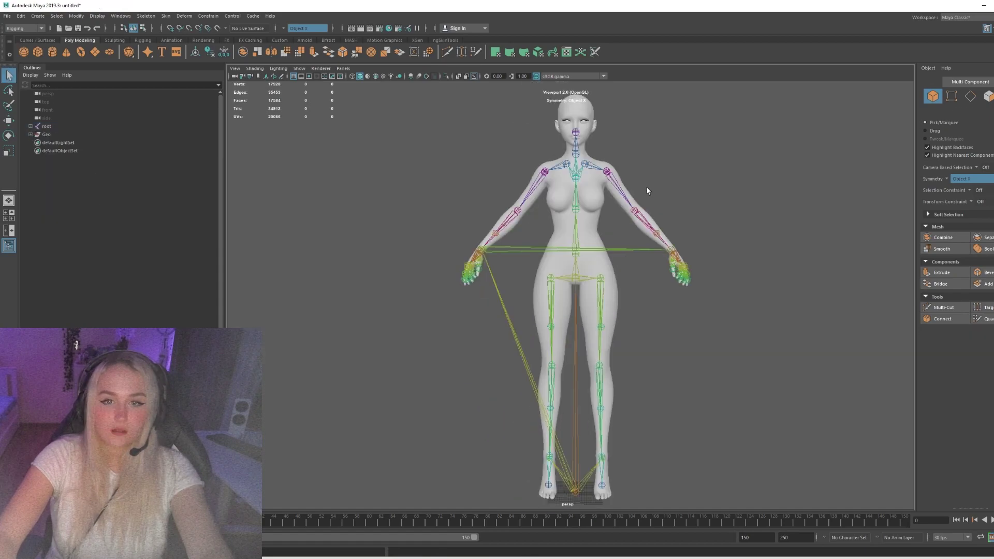
Test the skin binding by rotating the left upper arm joint upward, and undo the rotation
{"action": "left_click", "coordinate": [621, 190]}
{"action": "key", "text": "e"}
{"action": "left_click_drag", "start_coordinate": [707, 279], "coordinate": [737, 193]}
{"action": "key", "text": "ctrl+z"}
{"action": "key", "text": "ctrl+z"}
{"action": "key", "text": "ctrl+z"}
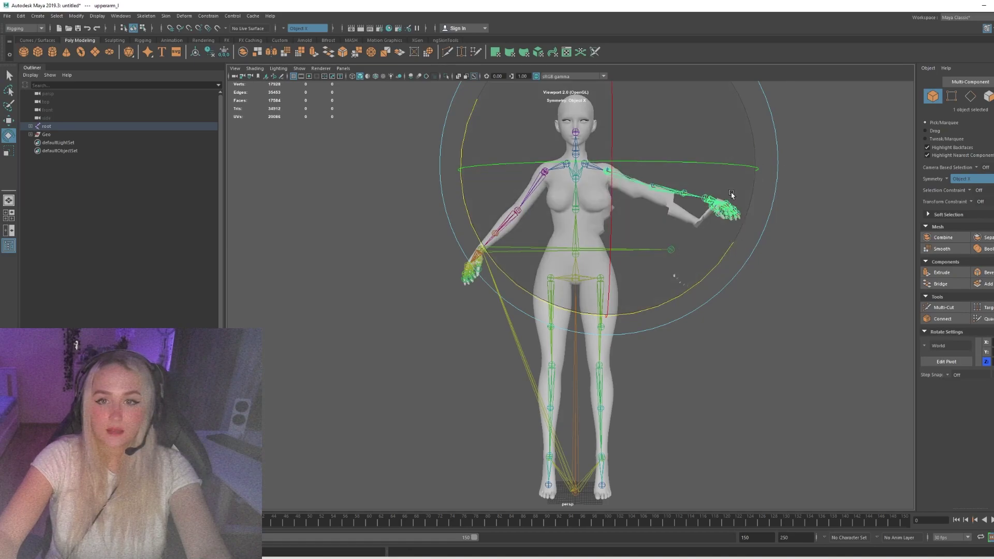
{"action": "key", "text": "q"}
{"action": "left_click", "coordinate": [712, 182]}
Bind the Head mesh to the skeleton, using the root joint and the head as the selection
{"action": "middle_click_drag", "start_coordinate": [630, 121], "coordinate": [655, 225], "text": "alt"}
{"action": "scroll", "coordinate": [655, 225], "scroll_direction": "up", "scroll_amount": 8}
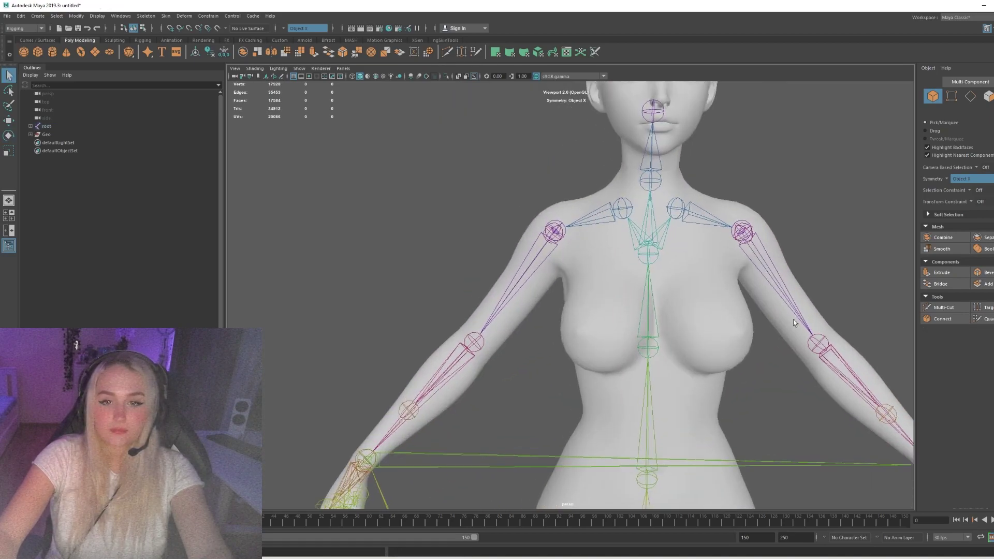
{"action": "middle_click_drag", "start_coordinate": [663, 130], "coordinate": [535, 155], "text": "alt"}
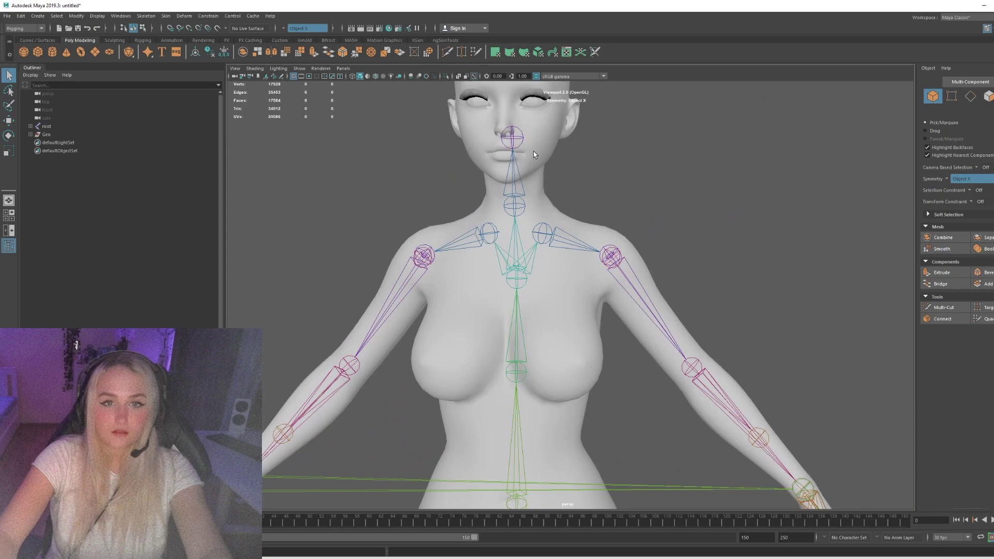
{"action": "left_click", "coordinate": [535, 149]}
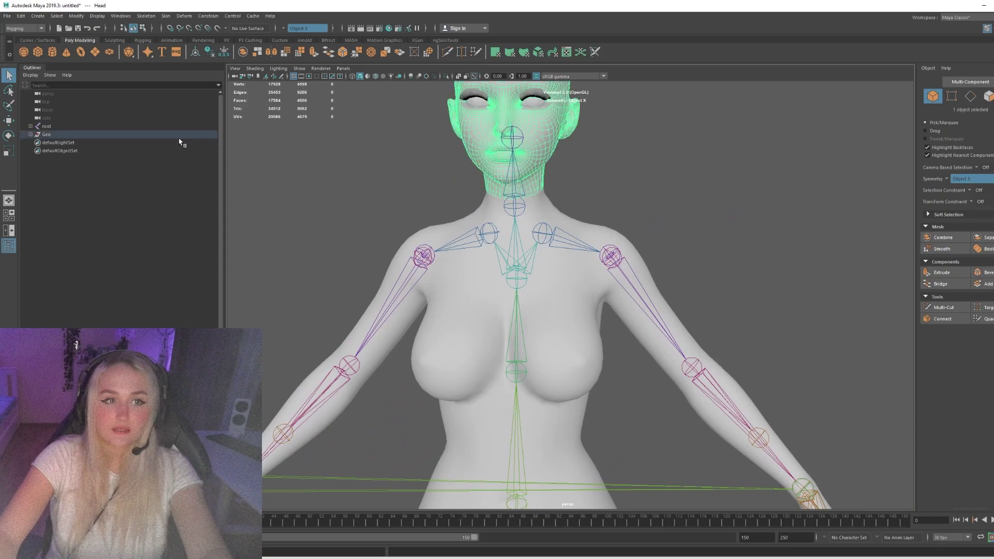
{"action": "left_click", "coordinate": [58, 128]}
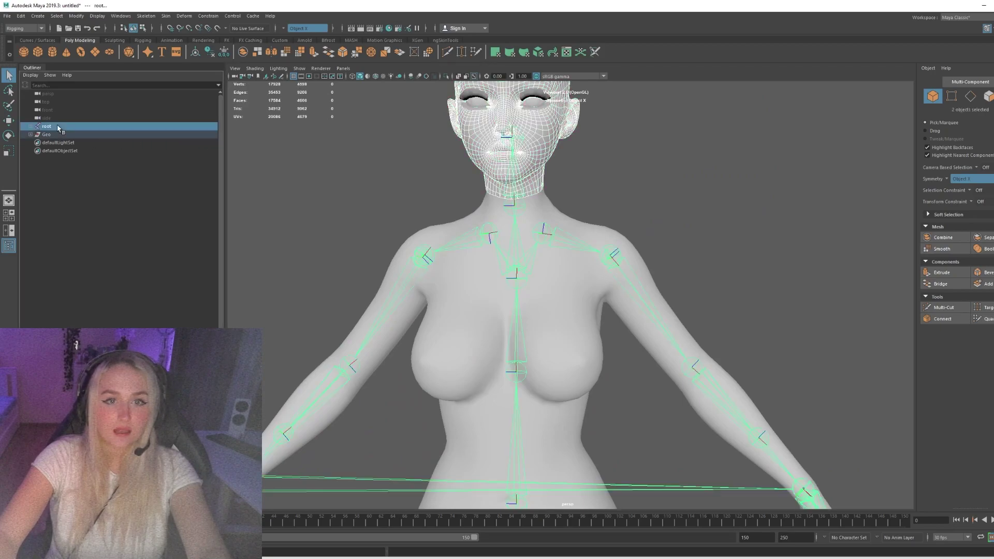
{"action": "left_click", "coordinate": [535, 139], "text": "shift"}
{"action": "left_click", "coordinate": [166, 15]}
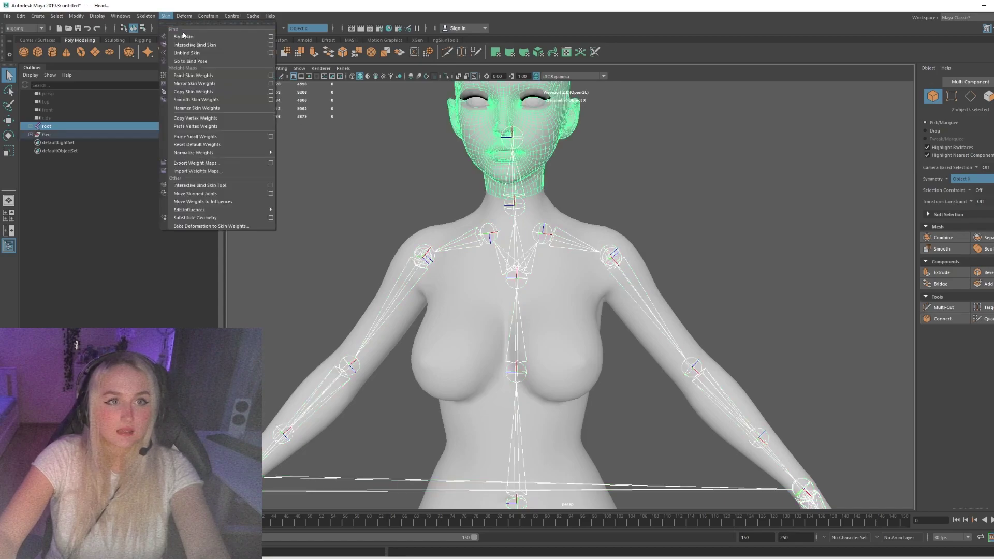
{"action": "left_click", "coordinate": [179, 33]}
{"action": "left_click", "coordinate": [721, 256]}
Inspect the Body mesh's influences with the Paint Skin Weights Tool, and close the tool settings
{"action": "middle_click_drag", "start_coordinate": [697, 247], "coordinate": [669, 213], "text": "alt"}
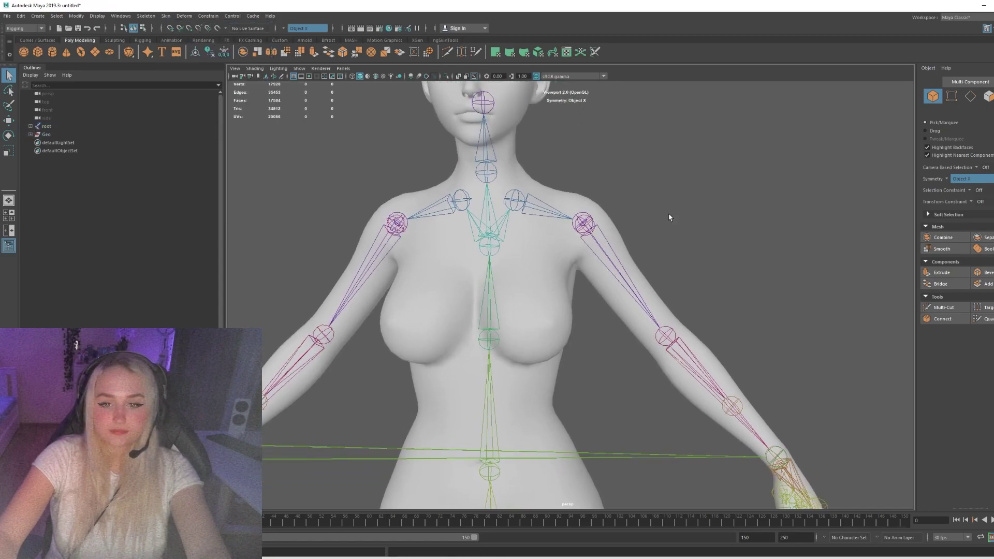
{"action": "middle_click_drag", "start_coordinate": [778, 281], "coordinate": [765, 269], "text": "alt"}
{"action": "left_click", "coordinate": [547, 252]}
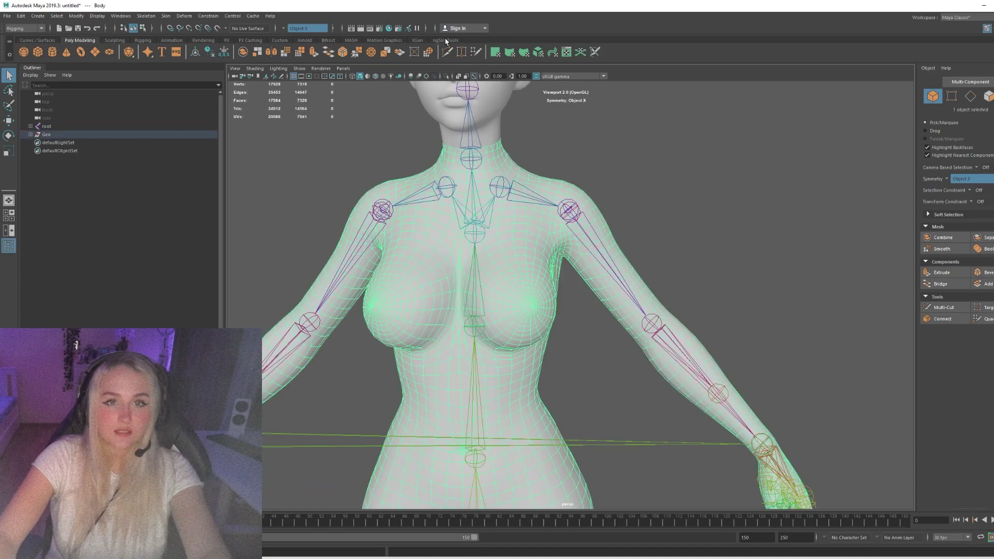
{"action": "right_click", "coordinate": [374, 147]}
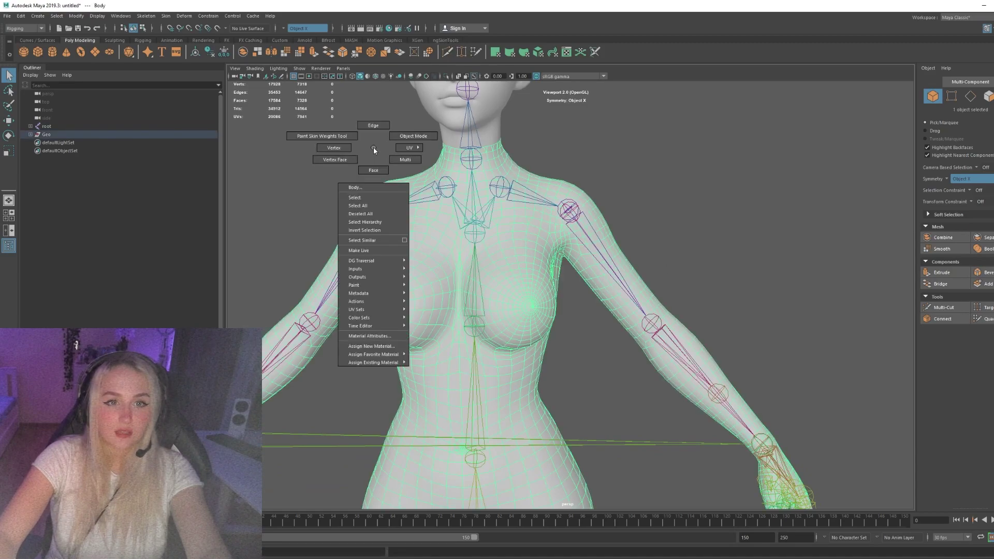
{"action": "left_click", "coordinate": [320, 137]}
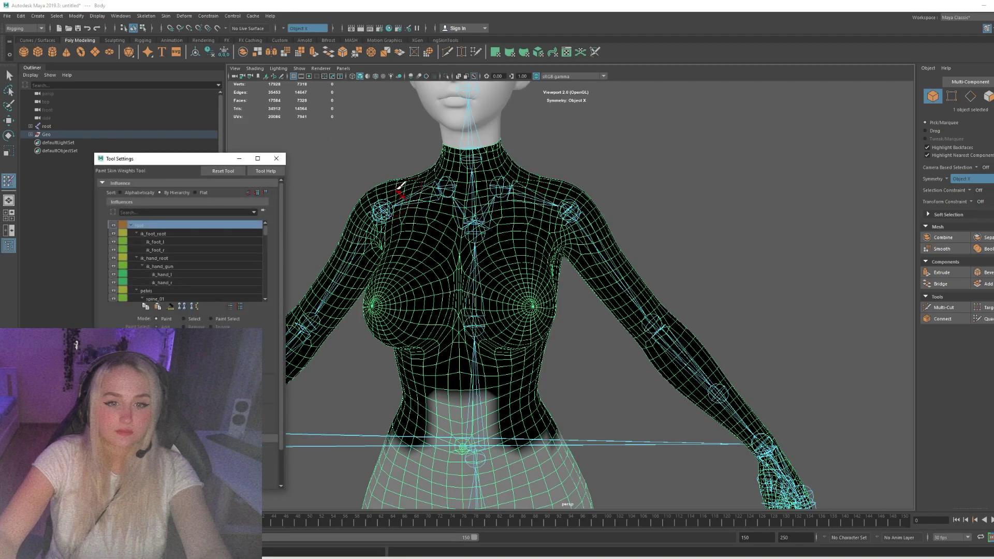
{"action": "left_click", "coordinate": [136, 250]}
{"action": "left_click", "coordinate": [165, 227]}
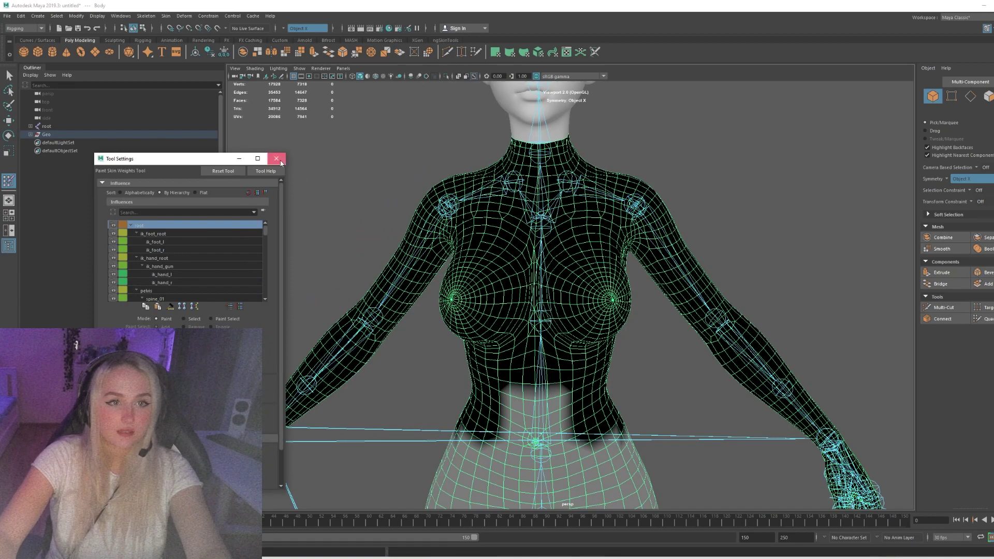
{"action": "left_click", "coordinate": [281, 161]}
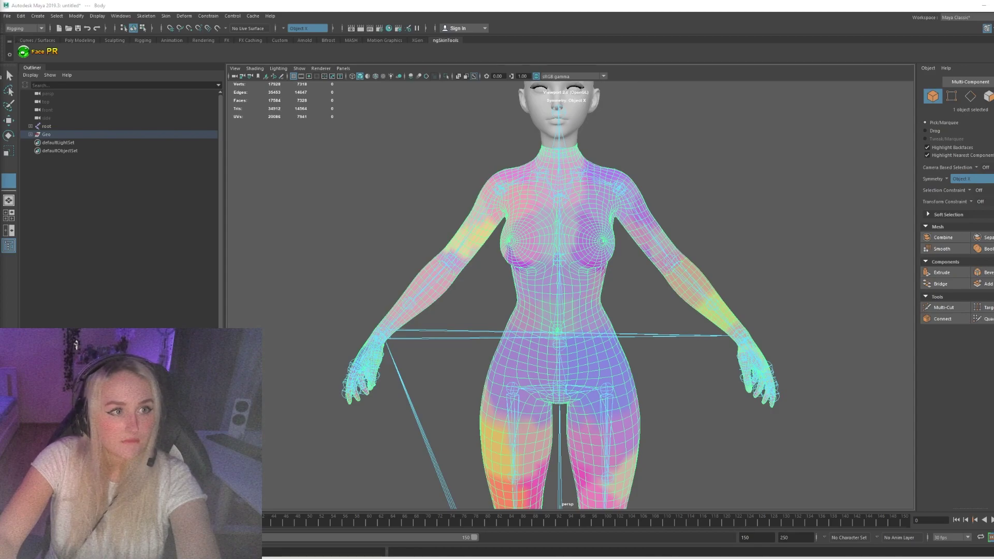
Paint the pelvis weights across the hips of the Body mesh with the ngSkinTools brush
{"action": "left_click", "coordinate": [9, 200]}
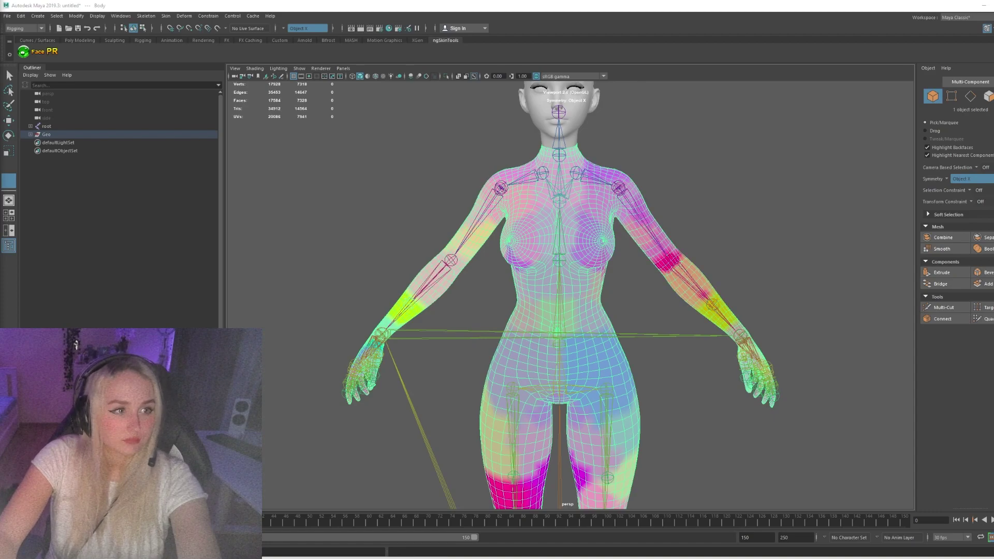
{"action": "scroll", "coordinate": [628, 326], "scroll_direction": "up", "scroll_amount": 4}
{"action": "left_click_drag", "start_coordinate": [628, 327], "coordinate": [624, 233], "text": "alt"}
{"action": "key", "text": "ctrl+z"}
{"action": "mouse_move", "coordinate": [510, 386]}
{"action": "left_mouse_down"}
{"action": "mouse_move", "coordinate": [541, 376]}
{"action": "mouse_move", "coordinate": [539, 435]}
{"action": "left_mouse_up"}
{"action": "mouse_move", "coordinate": [533, 358]}
{"action": "left_mouse_down"}
{"action": "mouse_move", "coordinate": [546, 362]}
{"action": "mouse_move", "coordinate": [648, 300]}
{"action": "mouse_move", "coordinate": [511, 287]}
{"action": "mouse_move", "coordinate": [479, 306]}
{"action": "left_mouse_up"}
{"action": "mouse_move", "coordinate": [623, 295]}
{"action": "left_mouse_down", "text": "alt"}
{"action": "mouse_move", "coordinate": [362, 227]}
{"action": "mouse_move", "coordinate": [342, 301]}
{"action": "left_mouse_up", "text": "alt"}
{"action": "mouse_move", "coordinate": [596, 357]}
{"action": "left_mouse_down"}
{"action": "mouse_move", "coordinate": [604, 328]}
{"action": "mouse_move", "coordinate": [564, 360]}
{"action": "mouse_move", "coordinate": [566, 341]}
{"action": "left_mouse_up"}
{"action": "mouse_move", "coordinate": [567, 340]}
{"action": "left_mouse_down", "text": "alt"}
{"action": "mouse_move", "coordinate": [491, 304]}
{"action": "mouse_move", "coordinate": [663, 378]}
{"action": "mouse_move", "coordinate": [666, 324]}
{"action": "mouse_move", "coordinate": [599, 341]}
{"action": "mouse_move", "coordinate": [661, 355]}
{"action": "left_mouse_up", "text": "alt"}
Select the root joint, show the Channel Box, and resume weight painting on the Body mesh
{"action": "key", "text": "q"}
{"action": "left_click", "coordinate": [46, 127]}
{"action": "left_click", "coordinate": [987, 28]}
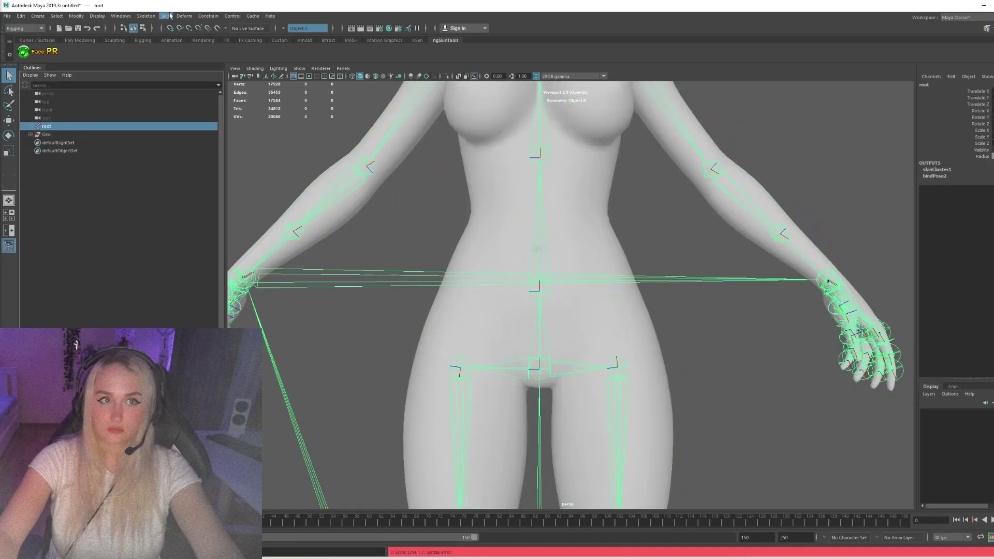
{"action": "left_click", "coordinate": [279, 238]}
{"action": "key", "text": "y"}
{"action": "mouse_move", "coordinate": [548, 329]}
{"action": "left_mouse_down", "text": "alt"}
{"action": "mouse_move", "coordinate": [457, 324]}
{"action": "mouse_move", "coordinate": [614, 310]}
{"action": "left_mouse_up", "text": "alt"}
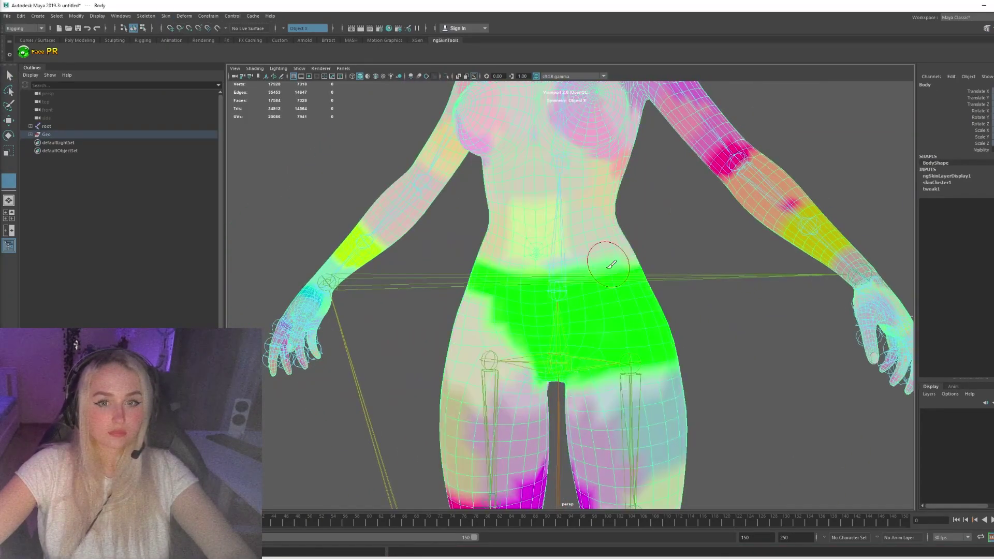
Paint the lower spine joint's weights over the waist and lower back on the character's left side
{"action": "middle_click_drag", "start_coordinate": [614, 242], "coordinate": [611, 285], "text": "alt"}
{"action": "left_click_drag", "start_coordinate": [591, 295], "coordinate": [559, 285]}
{"action": "mouse_move", "coordinate": [546, 212]}
{"action": "left_mouse_down", "text": "alt"}
{"action": "mouse_move", "coordinate": [604, 288]}
{"action": "mouse_move", "coordinate": [611, 335]}
{"action": "mouse_move", "coordinate": [554, 341]}
{"action": "left_mouse_up", "text": "alt"}
{"action": "mouse_move", "coordinate": [554, 342]}
{"action": "left_mouse_down", "text": "alt"}
{"action": "mouse_move", "coordinate": [624, 386]}
{"action": "mouse_move", "coordinate": [544, 322]}
{"action": "mouse_move", "coordinate": [498, 318]}
{"action": "left_mouse_up", "text": "alt"}
{"action": "mouse_move", "coordinate": [497, 319]}
{"action": "right_mouse_down", "text": "alt"}
{"action": "mouse_move", "coordinate": [386, 262]}
{"action": "mouse_move", "coordinate": [521, 334]}
{"action": "right_mouse_up", "text": "alt"}
{"action": "left_click_drag", "start_coordinate": [525, 331], "coordinate": [539, 283], "text": "alt"}
Paint the middle spine joint's weights over the left side of the back and chest
{"action": "left_click", "coordinate": [131, 137]}
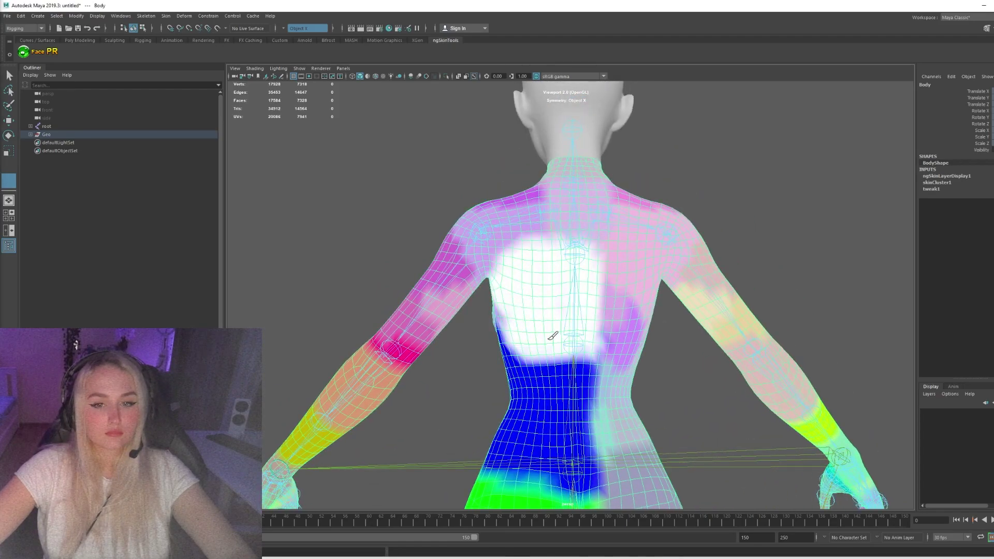
{"action": "left_click_drag", "start_coordinate": [553, 337], "coordinate": [625, 344], "text": "alt"}
{"action": "left_click_drag", "start_coordinate": [563, 300], "coordinate": [633, 291], "text": "alt"}
{"action": "left_click_drag", "start_coordinate": [557, 343], "coordinate": [535, 340], "text": "alt"}
{"action": "scroll", "coordinate": [593, 326], "scroll_direction": "up", "scroll_amount": 2}
Paint the upper spine joint's weights over the left upper chest and toward the shoulder
{"action": "left_click_drag", "start_coordinate": [522, 306], "coordinate": [544, 326], "text": "alt"}
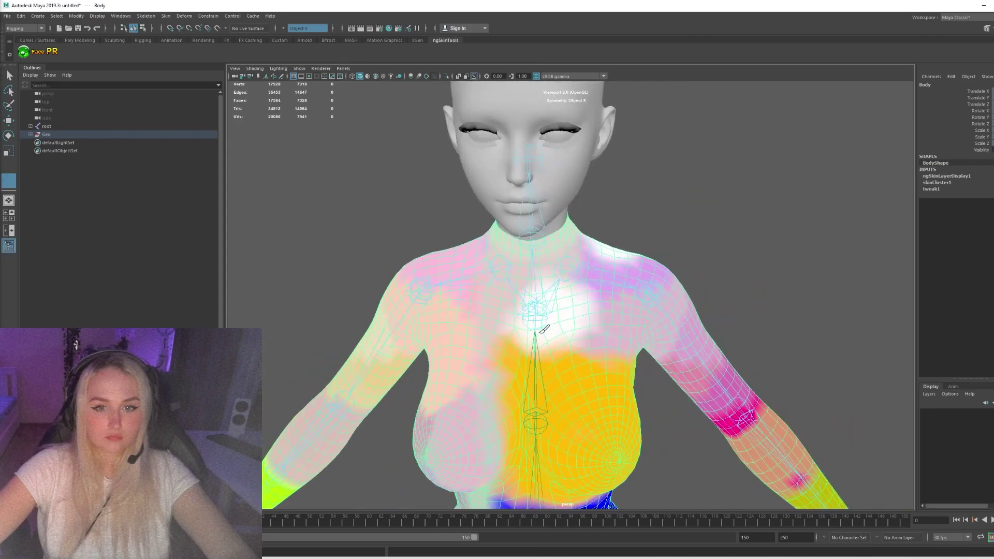
{"action": "mouse_move", "coordinate": [611, 283]}
{"action": "left_mouse_down", "text": "alt"}
{"action": "mouse_move", "coordinate": [595, 290]}
{"action": "mouse_move", "coordinate": [642, 288]}
{"action": "mouse_move", "coordinate": [521, 300]}
{"action": "mouse_move", "coordinate": [421, 202]}
{"action": "mouse_move", "coordinate": [595, 229]}
{"action": "mouse_move", "coordinate": [497, 227]}
{"action": "mouse_move", "coordinate": [517, 243]}
{"action": "left_mouse_up", "text": "alt"}
{"action": "mouse_move", "coordinate": [574, 279]}
{"action": "left_mouse_down"}
{"action": "mouse_move", "coordinate": [511, 300]}
{"action": "mouse_move", "coordinate": [573, 275]}
{"action": "mouse_move", "coordinate": [629, 285]}
{"action": "mouse_move", "coordinate": [595, 291]}
{"action": "left_mouse_up"}
{"action": "left_click_drag", "start_coordinate": [603, 339], "coordinate": [638, 340], "text": "alt"}
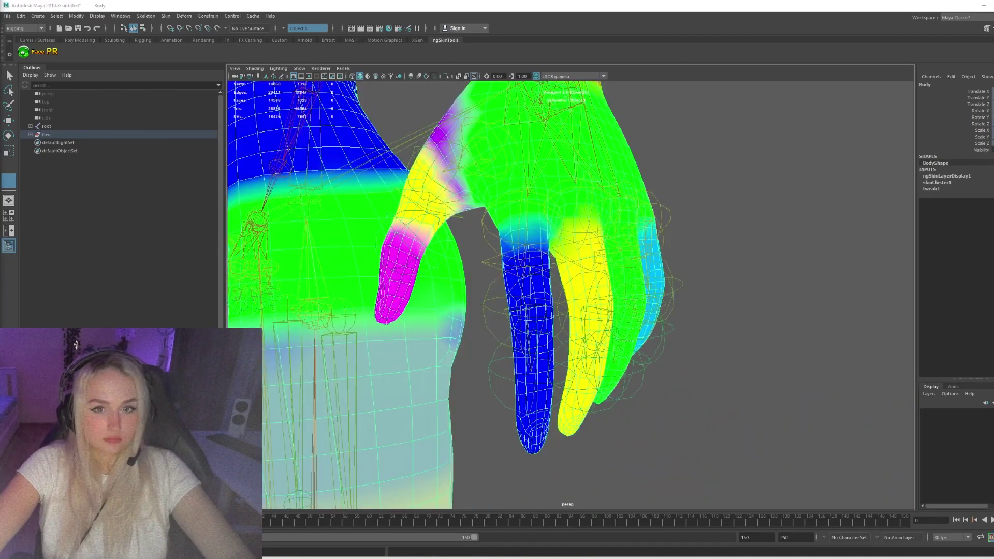
Paint the finger joint weights on the left hand, and undo the last stroke
{"action": "left_click", "coordinate": [109, 189]}
{"action": "left_click_drag", "start_coordinate": [518, 331], "coordinate": [638, 368], "text": "alt"}
{"action": "mouse_move", "coordinate": [603, 396]}
{"action": "left_mouse_down", "text": "alt"}
{"action": "mouse_move", "coordinate": [550, 355]}
{"action": "mouse_move", "coordinate": [538, 383]}
{"action": "left_mouse_up", "text": "alt"}
{"action": "mouse_move", "coordinate": [536, 383]}
{"action": "left_mouse_down"}
{"action": "mouse_move", "coordinate": [546, 404]}
{"action": "mouse_move", "coordinate": [611, 422]}
{"action": "mouse_move", "coordinate": [648, 364]}
{"action": "left_mouse_up"}
{"action": "key", "text": "ctrl+z"}
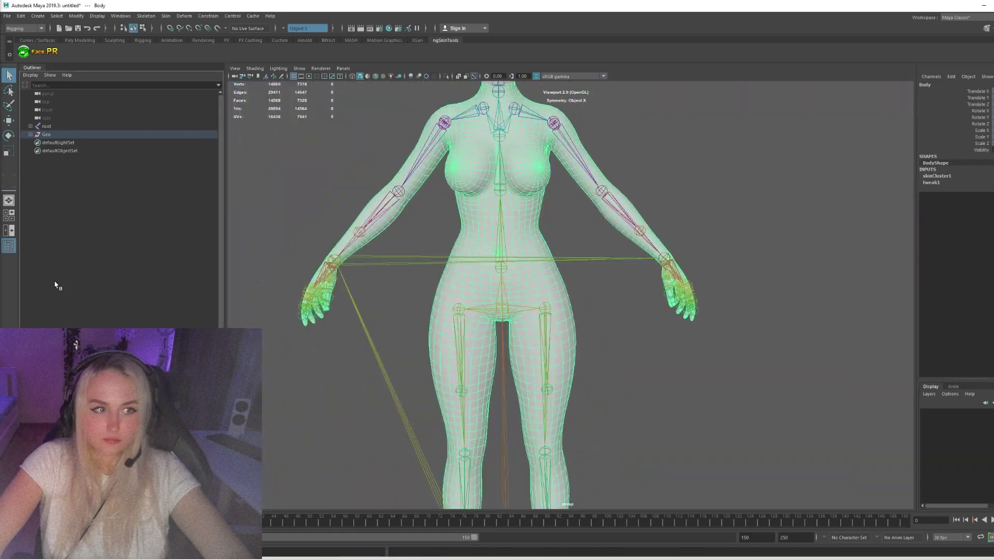
Select the Head mesh and bring it into close view for weighting
{"action": "middle_click_drag", "start_coordinate": [569, 104], "coordinate": [610, 311], "text": "alt"}
{"action": "right_click_drag", "start_coordinate": [610, 311], "coordinate": [745, 311], "text": "alt"}
{"action": "mouse_move", "coordinate": [570, 267]}
{"action": "left_mouse_down"}
{"action": "mouse_move", "coordinate": [535, 280]}
{"action": "mouse_move", "coordinate": [409, 270]}
{"action": "left_mouse_up"}
{"action": "mouse_move", "coordinate": [409, 269]}
{"action": "left_mouse_down"}
{"action": "mouse_move", "coordinate": [399, 256]}
{"action": "mouse_move", "coordinate": [270, 238]}
{"action": "left_mouse_up"}
{"action": "right_click_drag", "start_coordinate": [457, 232], "coordinate": [414, 232], "text": "alt"}
{"action": "left_click_drag", "start_coordinate": [414, 232], "coordinate": [658, 259], "text": "alt"}
{"action": "middle_click_drag", "start_coordinate": [658, 217], "coordinate": [613, 248], "text": "alt"}
{"action": "right_click_drag", "start_coordinate": [613, 248], "coordinate": [658, 247], "text": "alt"}
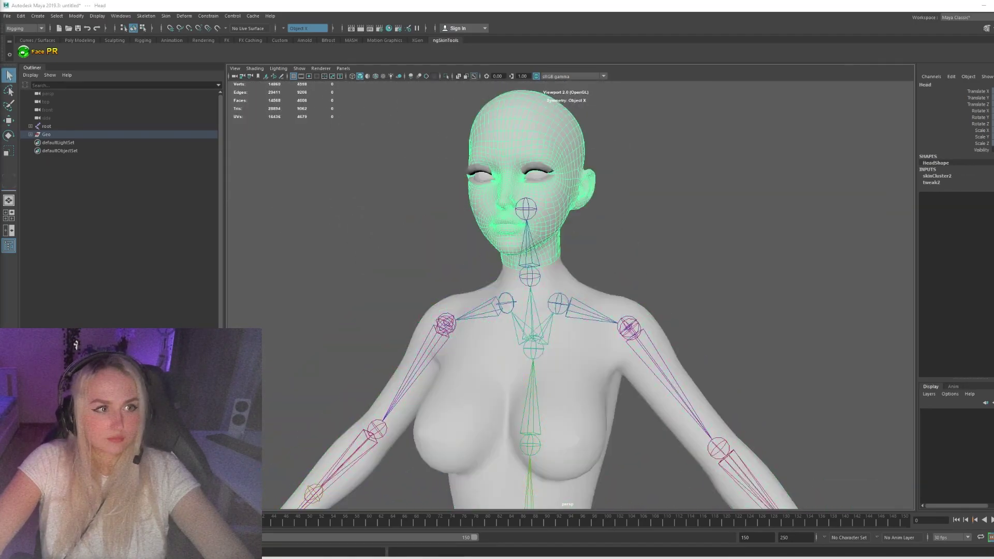
Paint the skin weights on the Head mesh around the head and neck
{"action": "right_click_drag", "start_coordinate": [446, 249], "coordinate": [550, 249], "text": "alt"}
{"action": "left_click_drag", "start_coordinate": [551, 249], "coordinate": [725, 228], "text": "alt"}
{"action": "mouse_move", "coordinate": [622, 199]}
{"action": "left_mouse_down"}
{"action": "mouse_move", "coordinate": [535, 193]}
{"action": "mouse_move", "coordinate": [414, 207]}
{"action": "mouse_move", "coordinate": [498, 218]}
{"action": "left_mouse_up"}
{"action": "left_click_drag", "start_coordinate": [497, 218], "coordinate": [444, 207], "text": "alt"}
{"action": "middle_click_drag", "start_coordinate": [444, 207], "coordinate": [444, 275], "text": "alt"}
{"action": "left_click_drag", "start_coordinate": [444, 276], "coordinate": [547, 240], "text": "alt"}
Paint the left thigh's weights on the Body mesh from the hip down to the knee
{"action": "scroll", "coordinate": [684, 297], "scroll_direction": "down", "scroll_amount": 3}
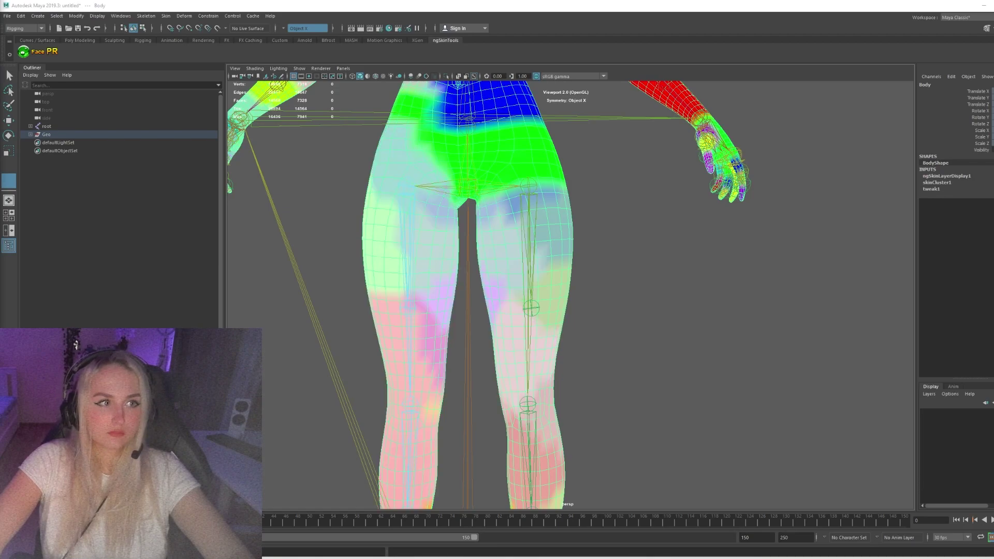
{"action": "mouse_move", "coordinate": [497, 218]}
{"action": "left_mouse_down", "text": "alt"}
{"action": "mouse_move", "coordinate": [658, 214]}
{"action": "mouse_move", "coordinate": [595, 233]}
{"action": "mouse_move", "coordinate": [725, 220]}
{"action": "mouse_move", "coordinate": [665, 218]}
{"action": "mouse_move", "coordinate": [759, 223]}
{"action": "left_mouse_up", "text": "alt"}
{"action": "scroll", "coordinate": [655, 283], "scroll_direction": "up", "scroll_amount": 2}
{"action": "left_click_drag", "start_coordinate": [561, 210], "coordinate": [545, 199], "text": "alt"}
{"action": "mouse_move", "coordinate": [543, 204]}
{"action": "left_mouse_down"}
{"action": "mouse_move", "coordinate": [570, 207]}
{"action": "mouse_move", "coordinate": [558, 382]}
{"action": "left_mouse_up"}
{"action": "mouse_move", "coordinate": [550, 290]}
{"action": "left_mouse_down", "text": "alt"}
{"action": "mouse_move", "coordinate": [497, 351]}
{"action": "mouse_move", "coordinate": [564, 273]}
{"action": "left_mouse_up", "text": "alt"}
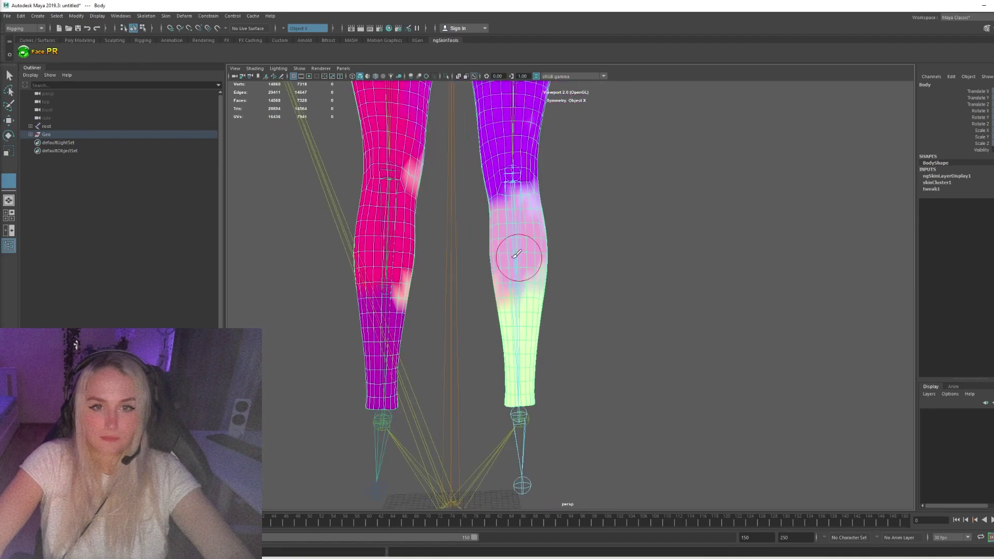
Paint the left calf joint's weights around the lower leg below the knee
{"action": "left_click_drag", "start_coordinate": [518, 254], "coordinate": [510, 215]}
{"action": "left_click_drag", "start_coordinate": [490, 207], "coordinate": [473, 226], "text": "alt"}
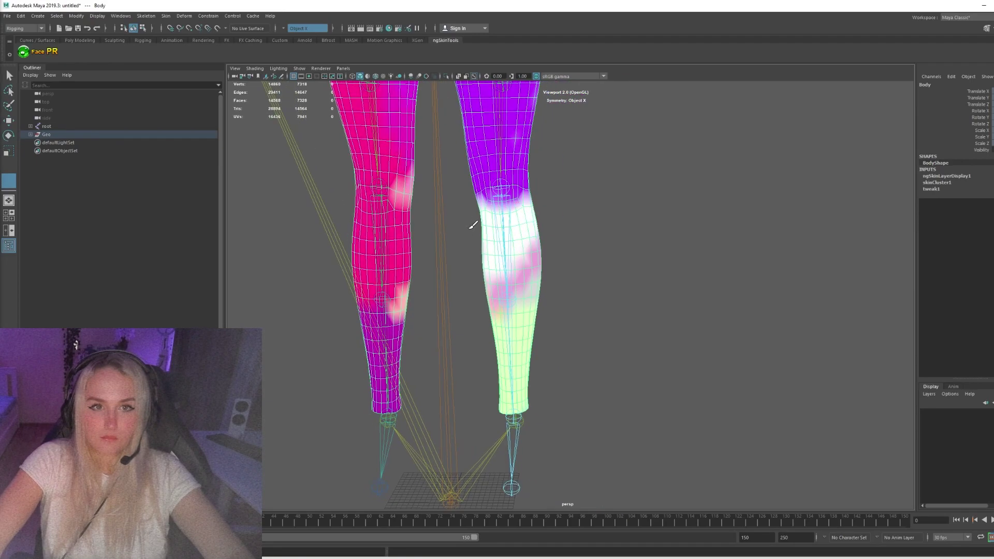
{"action": "left_click_drag", "start_coordinate": [518, 385], "coordinate": [655, 277], "text": "alt"}
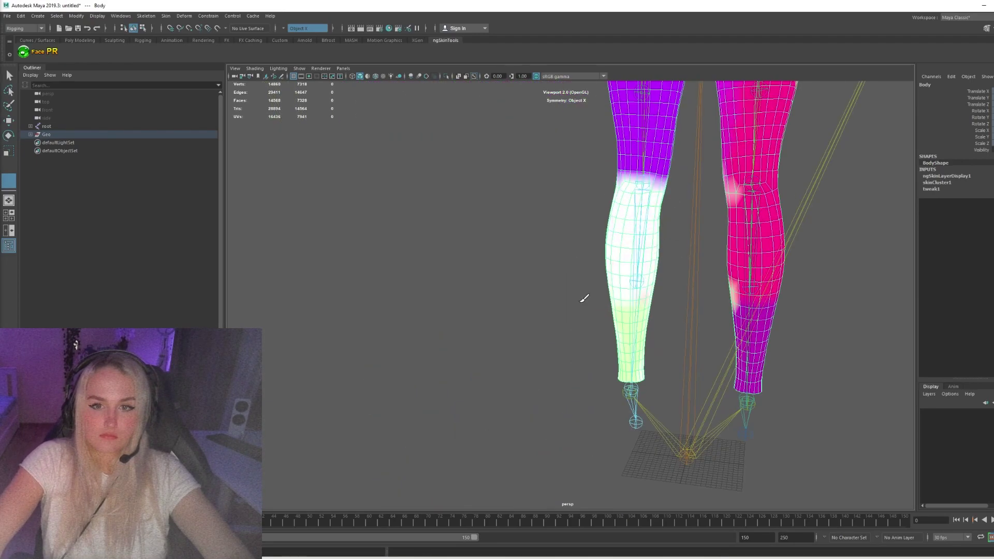
{"action": "left_click_drag", "start_coordinate": [650, 201], "coordinate": [467, 233], "text": "alt"}
Unhide the SK_NUN_BODY_Full2 feet mesh in the Geo group and bind it to the root skeleton
{"action": "key", "text": "q"}
{"action": "left_click", "coordinate": [31, 134]}
{"action": "left_click", "coordinate": [68, 143]}
{"action": "key", "text": "shift+h"}
{"action": "right_click_drag", "start_coordinate": [644, 295], "coordinate": [513, 172], "text": "alt"}
{"action": "middle_click_drag", "start_coordinate": [513, 172], "coordinate": [504, 225], "text": "alt"}
{"action": "left_click_drag", "start_coordinate": [504, 163], "coordinate": [492, 156], "text": "alt"}
{"action": "left_click", "coordinate": [47, 126], "text": "ctrl"}
{"action": "left_click", "coordinate": [166, 16]}
{"action": "left_click", "coordinate": [196, 37]}
Select the SK_NUN_BODY_Full2 feet mesh and frame the left foot for weight painting
{"action": "right_click_drag", "start_coordinate": [466, 290], "coordinate": [549, 331], "text": "alt"}
{"action": "left_click", "coordinate": [556, 263]}
{"action": "key", "text": "y"}
{"action": "left_click_drag", "start_coordinate": [557, 264], "coordinate": [523, 332], "text": "alt"}
{"action": "key", "text": "q"}
{"action": "left_click", "coordinate": [539, 358]}
{"action": "right_click_drag", "start_coordinate": [549, 357], "coordinate": [624, 384], "text": "alt"}
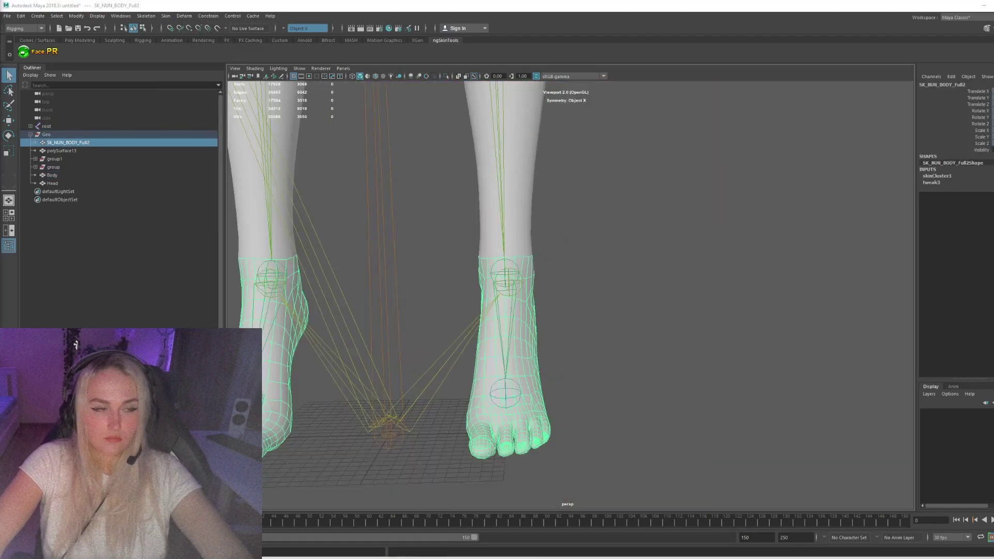
Paint the ankle, foot and toe joint weights on the left foot of the feet mesh
{"action": "left_click_drag", "start_coordinate": [616, 363], "coordinate": [556, 352], "text": "alt"}
{"action": "key", "text": "y"}
{"action": "key", "text": "d"}
{"action": "mouse_move", "coordinate": [486, 248]}
{"action": "left_mouse_down", "text": "alt"}
{"action": "mouse_move", "coordinate": [623, 268]}
{"action": "mouse_move", "coordinate": [384, 246]}
{"action": "left_mouse_up", "text": "alt"}
{"action": "key", "text": "d"}
{"action": "left_click_drag", "start_coordinate": [574, 315], "coordinate": [604, 355]}
{"action": "left_click_drag", "start_coordinate": [415, 311], "coordinate": [620, 302], "text": "alt"}
{"action": "mouse_move", "coordinate": [486, 298]}
{"action": "left_mouse_down", "text": "alt"}
{"action": "mouse_move", "coordinate": [571, 294]}
{"action": "mouse_move", "coordinate": [617, 368]}
{"action": "mouse_move", "coordinate": [488, 377]}
{"action": "mouse_move", "coordinate": [517, 316]}
{"action": "mouse_move", "coordinate": [570, 348]}
{"action": "mouse_move", "coordinate": [720, 303]}
{"action": "left_mouse_up", "text": "alt"}
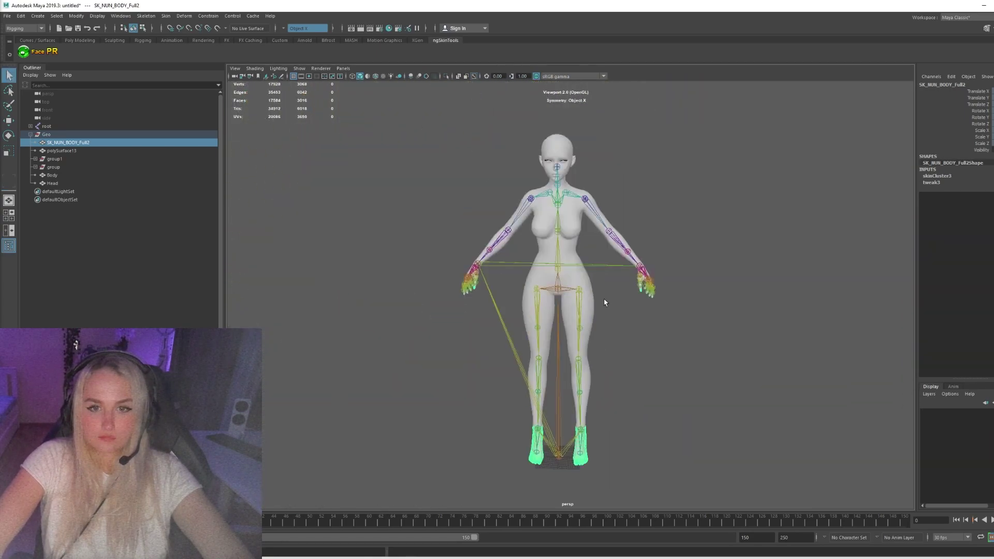
Test the left foot's weights by rotating the calf_l joint
{"action": "left_click", "coordinate": [579, 358]}
{"action": "key", "text": "e"}
{"action": "left_click_drag", "start_coordinate": [575, 394], "coordinate": [566, 456]}
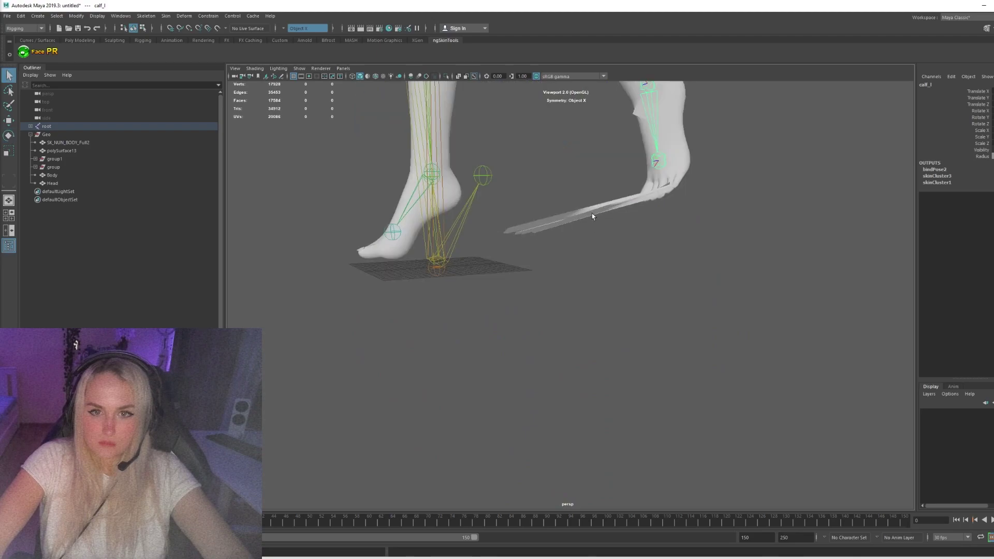
Select the stretched toe vertices of the left foot and correct their weights with ngSkinTools
{"action": "left_click", "coordinate": [593, 216]}
{"action": "right_click", "coordinate": [694, 229]}
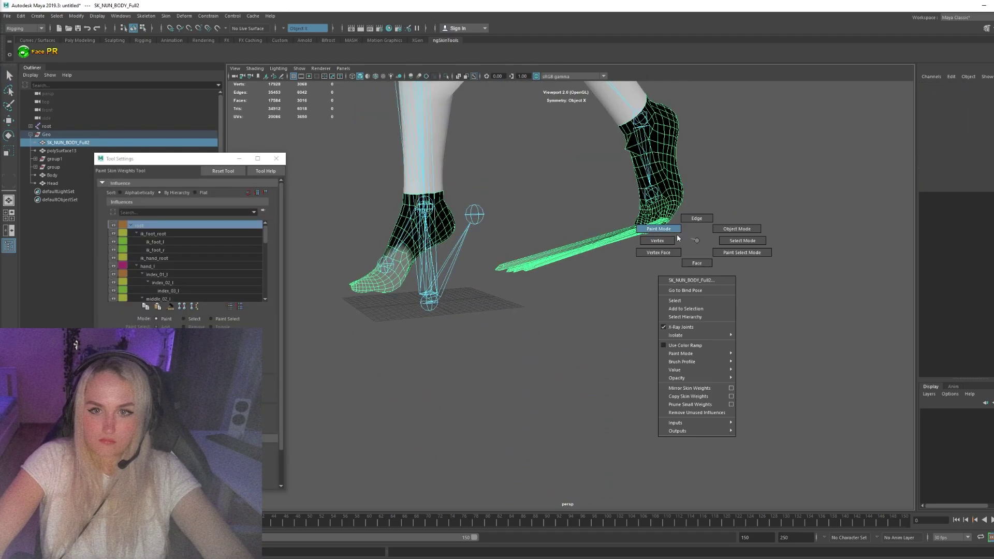
{"action": "right_click_drag", "start_coordinate": [717, 260], "coordinate": [698, 264]}
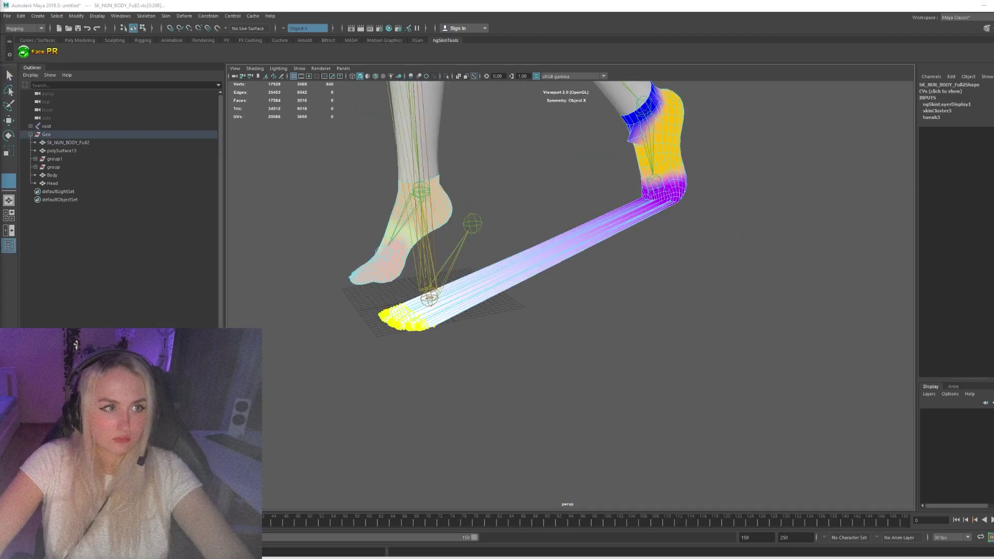
{"action": "left_click_drag", "start_coordinate": [528, 253], "coordinate": [580, 254], "text": "alt"}
Test the skin deformation by rotating several joints of the body, and undo the last rotations
{"action": "scroll", "coordinate": [581, 254], "scroll_direction": "down", "scroll_amount": 8}
{"action": "left_click", "coordinate": [645, 305]}
{"action": "key", "text": "e"}
{"action": "key", "text": "q"}
{"action": "left_click", "coordinate": [602, 264]}
{"action": "middle_click_drag", "start_coordinate": [602, 264], "coordinate": [499, 327], "text": "alt"}
{"action": "left_click", "coordinate": [625, 191]}
{"action": "key", "text": "e"}
{"action": "left_click_drag", "start_coordinate": [473, 114], "coordinate": [455, 212]}
{"action": "left_click", "coordinate": [519, 165]}
{"action": "left_click", "coordinate": [500, 250]}
{"action": "key", "text": "q"}
{"action": "left_click", "coordinate": [525, 270]}
{"action": "key", "text": "ctrl+z"}
{"action": "key", "text": "ctrl+z"}
{"action": "key", "text": "ctrl+z"}
Pose the left arm and rotate the head joint to test how the meshes deform
{"action": "left_click", "coordinate": [637, 190]}
{"action": "key", "text": "e"}
{"action": "left_click_drag", "start_coordinate": [642, 191], "coordinate": [707, 243], "text": "alt"}
{"action": "left_click_drag", "start_coordinate": [777, 477], "coordinate": [596, 357]}
{"action": "left_click", "coordinate": [516, 214]}
{"action": "left_click_drag", "start_coordinate": [492, 181], "coordinate": [446, 178]}
{"action": "key", "text": "q"}
{"action": "left_click_drag", "start_coordinate": [621, 208], "coordinate": [575, 212], "text": "alt"}
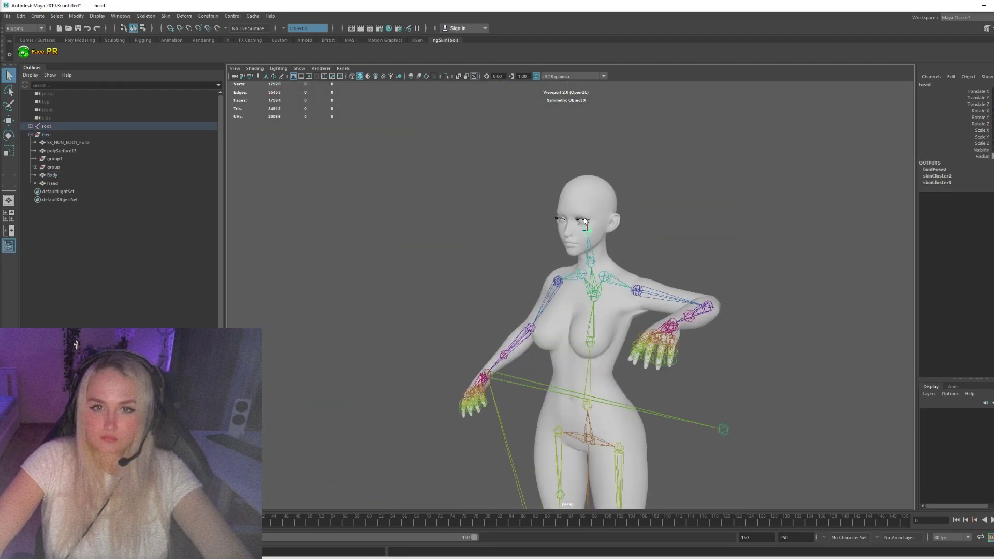
Hide the extra head meshes polySurface13, group1 and group, leaving the Head mesh visible
{"action": "left_click", "coordinate": [584, 218]}
{"action": "scroll", "coordinate": [598, 155], "scroll_direction": "up", "scroll_amount": 5}
{"action": "key", "text": "h"}
{"action": "left_click", "coordinate": [598, 144]}
{"action": "left_click", "coordinate": [67, 160]}
{"action": "key", "text": "h"}
{"action": "left_click", "coordinate": [604, 171]}
{"action": "key", "text": "e"}
{"action": "left_click", "coordinate": [54, 167]}
Return the posed skeleton to its bind pose
{"action": "scroll", "coordinate": [430, 209], "scroll_direction": "down", "scroll_amount": 3}
{"action": "scroll", "coordinate": [431, 208], "scroll_direction": "up", "scroll_amount": 3}
{"action": "left_click", "coordinate": [604, 171]}
{"action": "key", "text": "q"}
{"action": "scroll", "coordinate": [487, 207], "scroll_direction": "down", "scroll_amount": 8}
{"action": "left_click_drag", "start_coordinate": [487, 207], "coordinate": [543, 200], "text": "alt"}
{"action": "middle_click_drag", "start_coordinate": [544, 200], "coordinate": [541, 127], "text": "alt"}
{"action": "left_click", "coordinate": [576, 242]}
{"action": "left_click", "coordinate": [165, 16]}
{"action": "left_click", "coordinate": [188, 57]}
Select the body mesh and open the Mirror Skin Weights options
{"action": "scroll", "coordinate": [426, 175], "scroll_direction": "up", "scroll_amount": 8}
{"action": "middle_click_drag", "start_coordinate": [426, 175], "coordinate": [414, 332], "text": "alt"}
{"action": "left_click", "coordinate": [469, 242]}
{"action": "key", "text": "q"}
{"action": "left_click_drag", "start_coordinate": [276, 171], "coordinate": [290, 150], "text": "alt"}
{"action": "right_click_drag", "start_coordinate": [342, 156], "coordinate": [358, 149]}
{"action": "left_click", "coordinate": [166, 16]}
{"action": "left_click", "coordinate": [257, 84]}
Test the body's deformation by rotating joints and touch up its skin weights with the ngSkinTools brush
{"action": "left_click", "coordinate": [523, 211]}
{"action": "key", "text": "e"}
{"action": "left_click_drag", "start_coordinate": [534, 220], "coordinate": [299, 158]}
{"action": "key", "text": "ctrl+z"}
{"action": "left_click", "coordinate": [518, 156]}
{"action": "left_click_drag", "start_coordinate": [365, 183], "coordinate": [225, 217]}
{"action": "key", "text": "y"}
{"action": "left_click_drag", "start_coordinate": [628, 221], "coordinate": [373, 238], "text": "alt"}
{"action": "key", "text": "q"}
Rotate further joints to test how the body deforms, and undo the unwanted rotations
{"action": "left_click", "coordinate": [623, 209]}
{"action": "key", "text": "e"}
{"action": "key", "text": "ctrl+z"}
{"action": "left_click", "coordinate": [698, 252]}
{"action": "left_click", "coordinate": [664, 263]}
{"action": "key", "text": "ctrl+z"}
{"action": "left_click", "coordinate": [514, 253]}
{"action": "key", "text": "e"}
{"action": "left_click_drag", "start_coordinate": [516, 254], "coordinate": [611, 233]}
{"action": "key", "text": "q"}
{"action": "left_click_drag", "start_coordinate": [611, 233], "coordinate": [420, 259], "text": "alt"}
Refine the Body mesh's skin weights around the shoulder, armpit and back with the ngSkinTools brush
{"action": "left_click", "coordinate": [515, 282]}
{"action": "key", "text": "y"}
{"action": "left_click_drag", "start_coordinate": [756, 222], "coordinate": [675, 226], "text": "alt"}
{"action": "key", "text": "ctrl+z"}
{"action": "key", "text": "ctrl+z"}
{"action": "key", "text": "ctrl+z"}
{"action": "key", "text": "ctrl+z"}
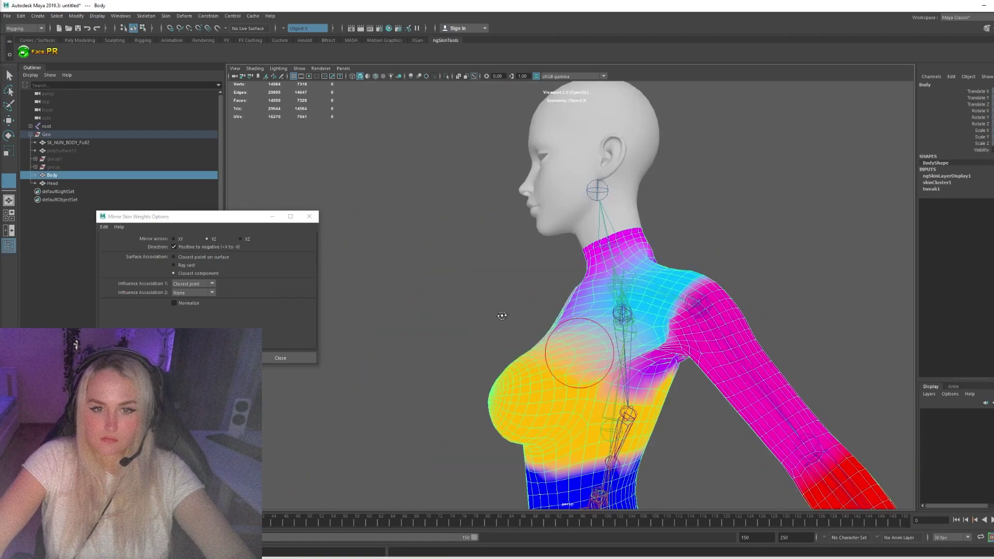
{"action": "key", "text": "y"}
{"action": "left_click_drag", "start_coordinate": [549, 370], "coordinate": [583, 367], "text": "alt"}
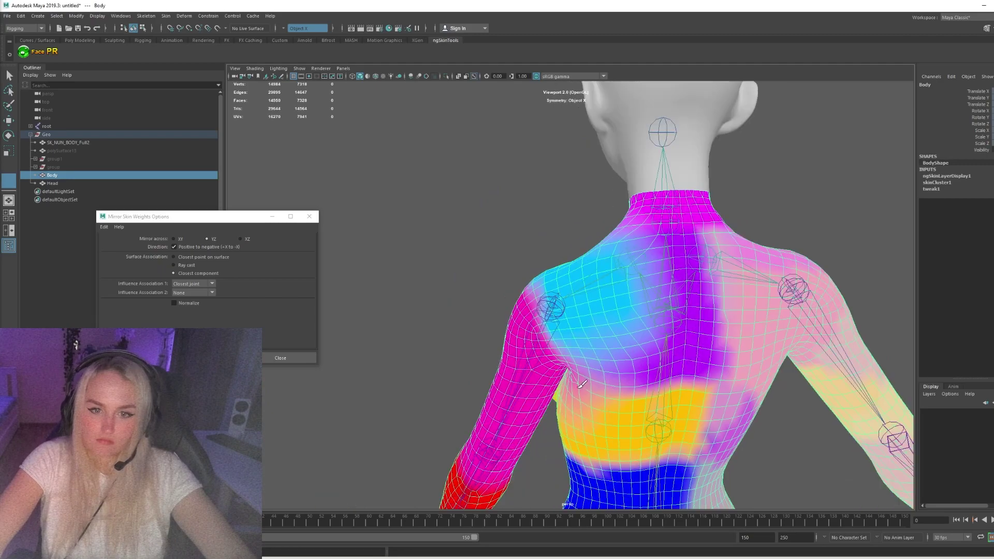
{"action": "middle_click_drag", "start_coordinate": [672, 390], "coordinate": [668, 282], "text": "alt"}
{"action": "mouse_move", "coordinate": [591, 370]}
{"action": "left_mouse_down", "text": "alt"}
{"action": "mouse_move", "coordinate": [728, 375]}
{"action": "mouse_move", "coordinate": [583, 370]}
{"action": "mouse_move", "coordinate": [572, 316]}
{"action": "mouse_move", "coordinate": [668, 378]}
{"action": "mouse_move", "coordinate": [712, 360]}
{"action": "left_mouse_up", "text": "alt"}
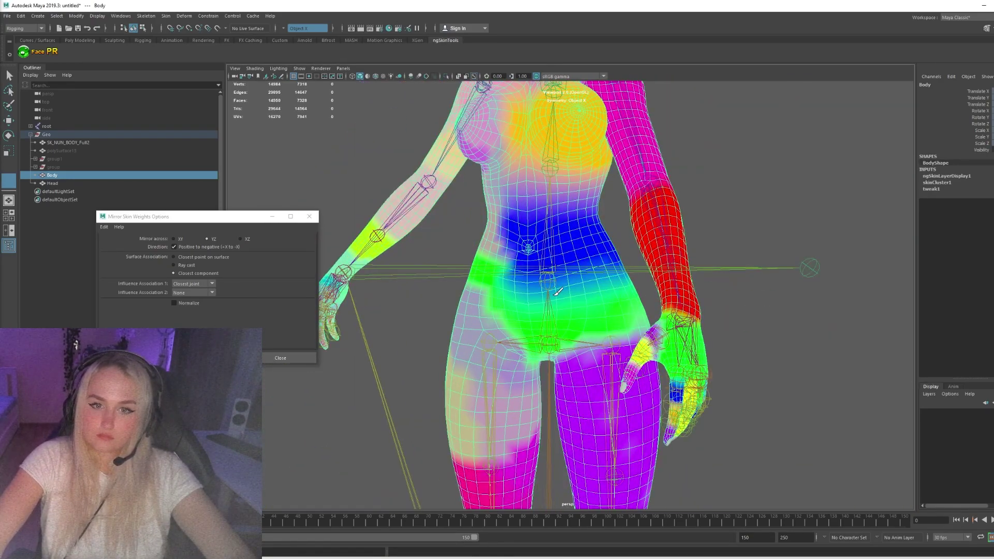
Undo the test rotation of the calf_l joint and refine the leg's skin weights
{"action": "key", "text": "shift+z"}
{"action": "key", "text": "shift+z"}
{"action": "key", "text": "shift+z"}
{"action": "key", "text": "shift+z"}
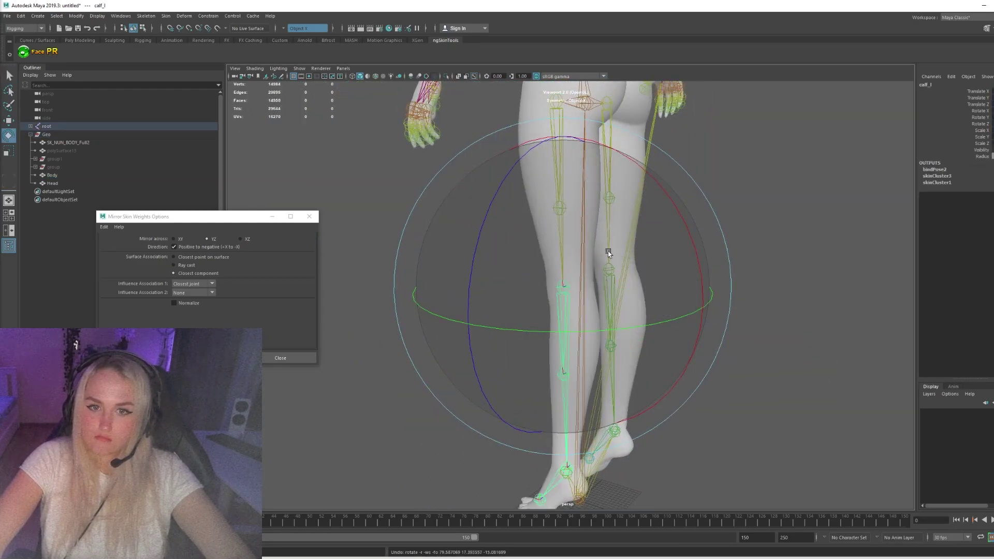
{"action": "key", "text": "y"}
{"action": "left_click_drag", "start_coordinate": [524, 160], "coordinate": [673, 171], "text": "alt"}
Return the skeleton to its bind pose from the thigh_l joint and mirror the Body mesh's skin weights
{"action": "left_click", "coordinate": [566, 222]}
{"action": "middle_click_drag", "start_coordinate": [566, 222], "coordinate": [564, 298], "text": "alt"}
{"action": "left_click", "coordinate": [166, 16]}
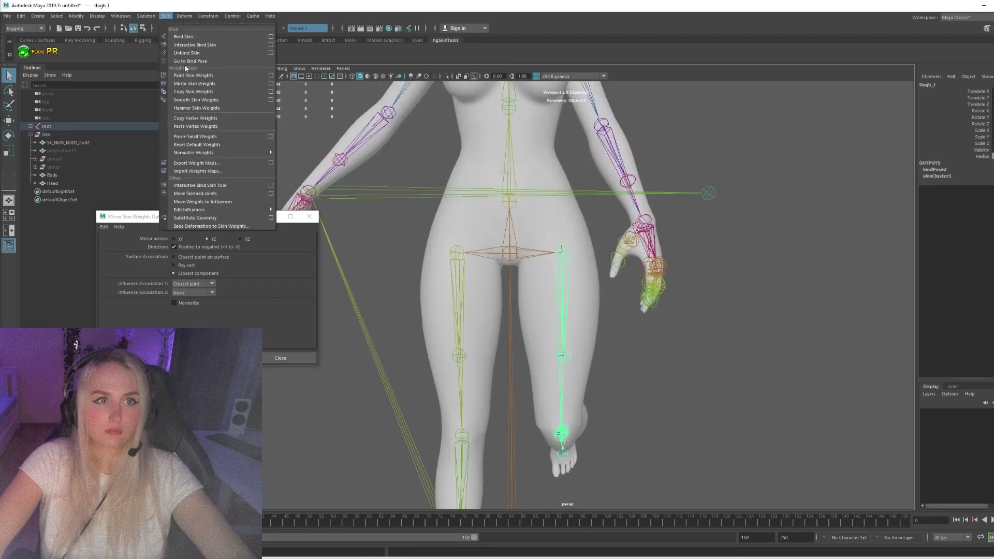
{"action": "left_click", "coordinate": [186, 66]}
{"action": "left_click", "coordinate": [466, 315]}
{"action": "left_click", "coordinate": [208, 358]}
Rotate the left and right leg joints to test the mirrored weights, and undo the rotations
{"action": "left_click", "coordinate": [563, 305]}
{"action": "key", "text": "e"}
{"action": "left_click_drag", "start_coordinate": [575, 290], "coordinate": [647, 183]}
{"action": "key", "text": "ctrl+z"}
{"action": "left_click", "coordinate": [458, 306]}
{"action": "left_click", "coordinate": [434, 309]}
{"action": "left_click", "coordinate": [458, 306]}
{"action": "key", "text": "ctrl+z"}
{"action": "left_click", "coordinate": [564, 292]}
{"action": "left_click_drag", "start_coordinate": [569, 287], "coordinate": [673, 195]}
{"action": "key", "text": "ctrl+z"}
Rotate an upper-body joint and paint the Body mesh's skin weights around the left armpit and chest
{"action": "middle_click_drag", "start_coordinate": [565, 111], "coordinate": [562, 286], "text": "alt"}
{"action": "scroll", "coordinate": [562, 285], "scroll_direction": "up", "scroll_amount": 3}
{"action": "left_click", "coordinate": [536, 166]}
{"action": "key", "text": "e"}
{"action": "mouse_move", "coordinate": [565, 178]}
{"action": "left_mouse_down"}
{"action": "mouse_move", "coordinate": [655, 140]}
{"action": "mouse_move", "coordinate": [612, 223]}
{"action": "left_mouse_up"}
{"action": "left_click", "coordinate": [518, 246]}
{"action": "key", "text": "y"}
{"action": "mouse_move", "coordinate": [560, 246]}
{"action": "left_mouse_down", "text": "alt"}
{"action": "mouse_move", "coordinate": [541, 259]}
{"action": "mouse_move", "coordinate": [539, 249]}
{"action": "left_mouse_up", "text": "alt"}
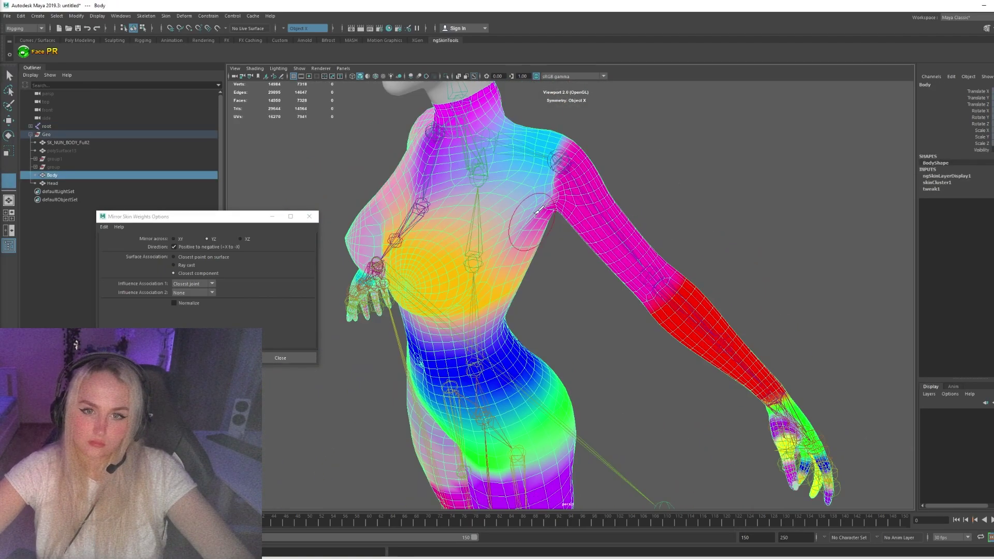
Return the skeleton to its bind pose with the spine_02 joint selected
{"action": "key", "text": "z"}
{"action": "key", "text": "z"}
{"action": "key", "text": "z"}
{"action": "key", "text": "z"}
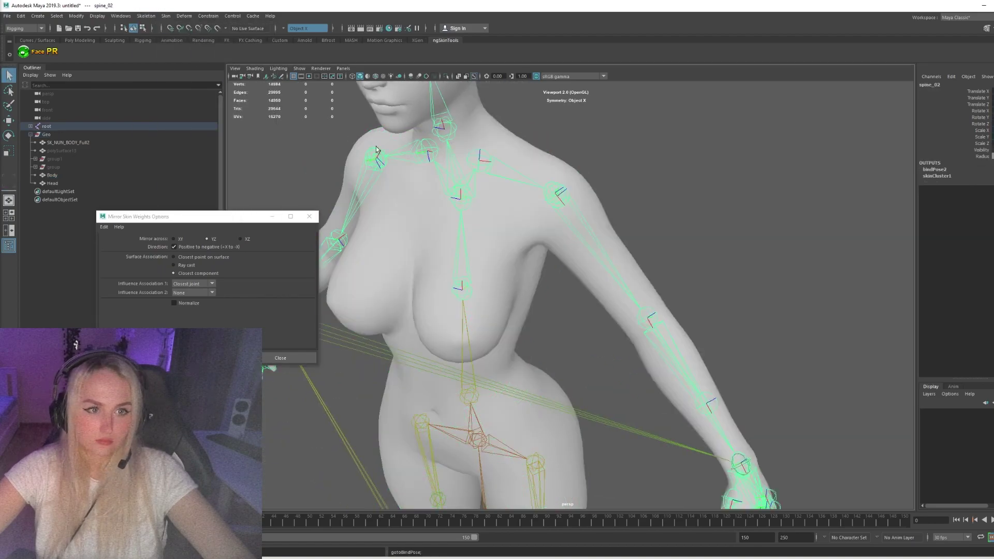
Test the skin deformation by rotating the thigh_r and lowerarm_r joints
{"action": "key", "text": "z"}
{"action": "key", "text": "z"}
{"action": "key", "text": "z"}
{"action": "key", "text": "z"}
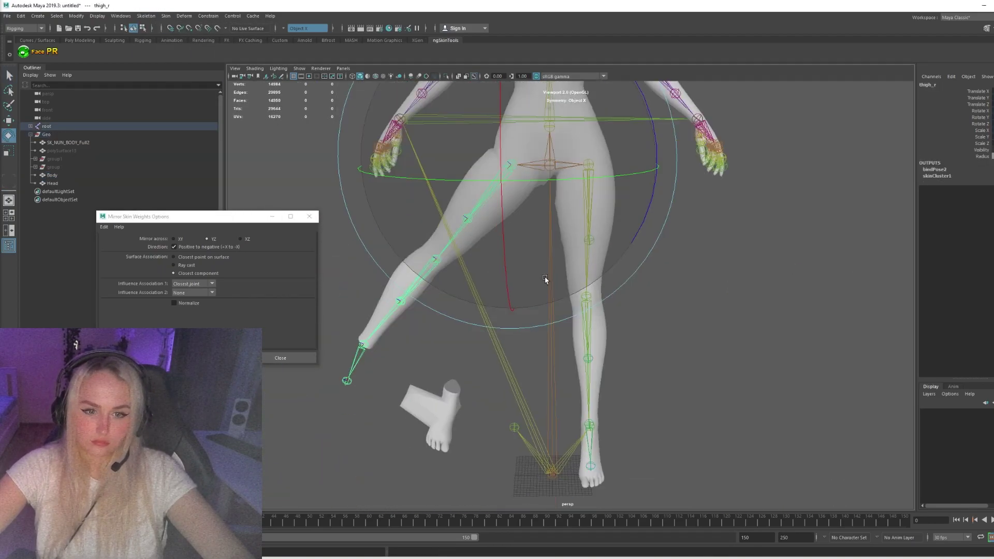
{"action": "key", "text": "z"}
{"action": "key", "text": "z"}
{"action": "key", "text": "z"}
{"action": "key", "text": "z"}
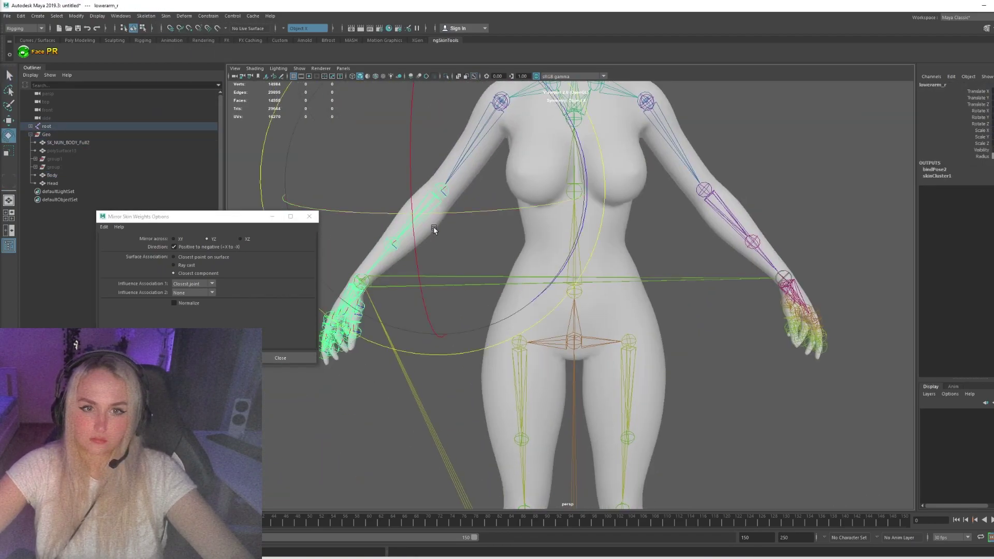
Paint the Body mesh's skin weights around the hips and upper thighs with the ngSkinTools brush
{"action": "key", "text": "shift+z"}
{"action": "key", "text": "shift+z"}
{"action": "key", "text": "shift+z"}
{"action": "key", "text": "shift+z"}
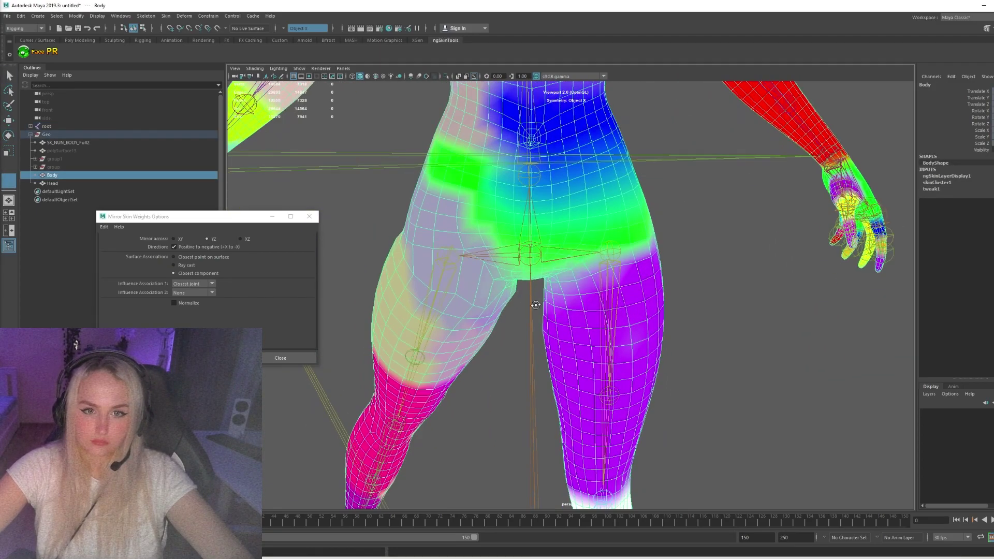
Reset the skeleton to its bind pose and mirror the Body mesh's hip weights to the other side
{"action": "key", "text": "q"}
{"action": "left_click", "coordinate": [614, 259]}
{"action": "left_click", "coordinate": [166, 16]}
{"action": "left_click", "coordinate": [195, 61]}
{"action": "left_click", "coordinate": [569, 321]}
{"action": "left_click", "coordinate": [207, 358]}
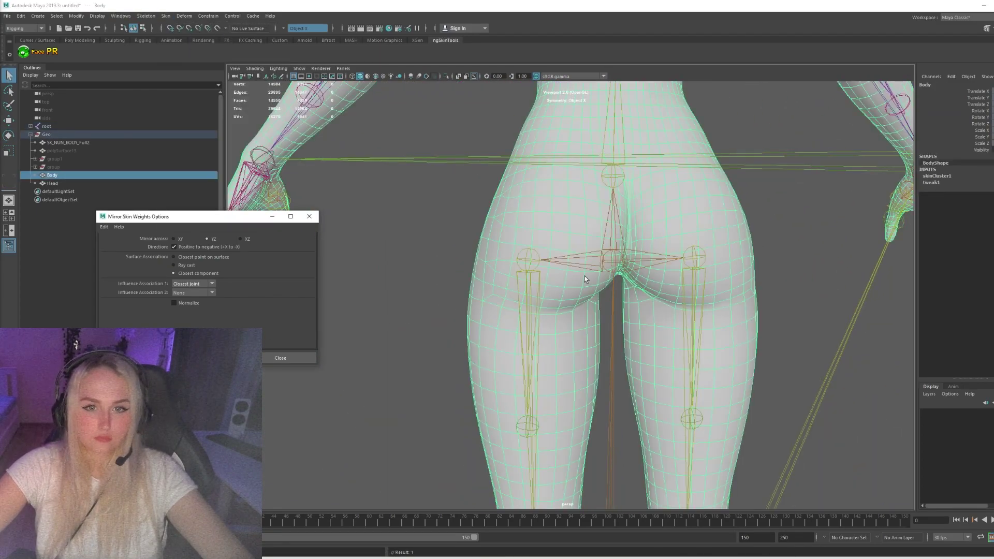
Check the mirrored hip area, close the Mirror Skin Weights options and clear the selection
{"action": "left_click", "coordinate": [529, 280]}
{"action": "key", "text": "e"}
{"action": "key", "text": "q"}
{"action": "left_click_drag", "start_coordinate": [642, 240], "coordinate": [604, 295], "text": "alt"}
{"action": "scroll", "coordinate": [603, 296], "scroll_direction": "down", "scroll_amount": 8}
{"action": "left_click", "coordinate": [309, 216]}
{"action": "left_click", "coordinate": [368, 219]}
{"action": "left_click_drag", "start_coordinate": [369, 219], "coordinate": [372, 247], "text": "alt"}
{"action": "scroll", "coordinate": [371, 247], "scroll_direction": "up", "scroll_amount": 2}
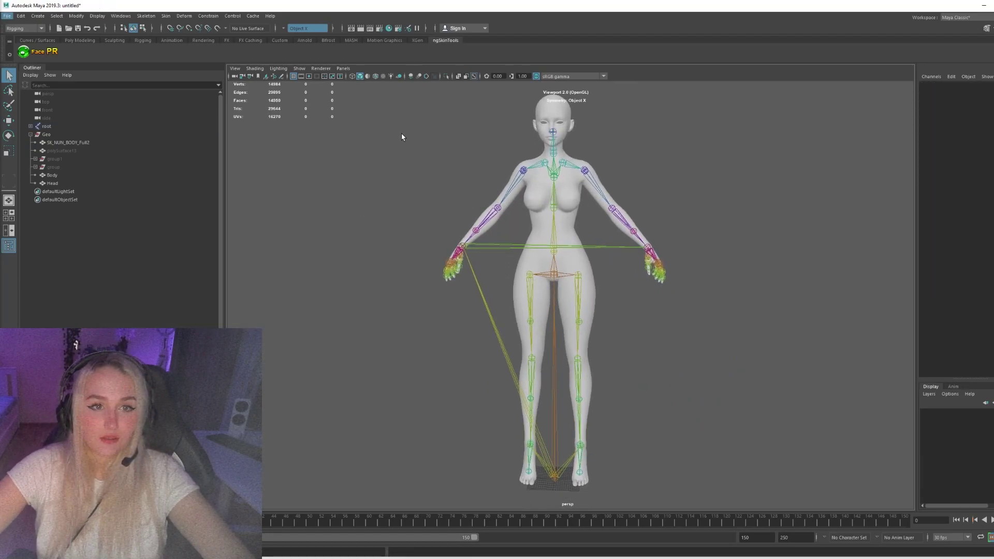
Collapse the Geo group and select the root skeleton together with the body, head and feet meshes
{"action": "left_click", "coordinate": [30, 134]}
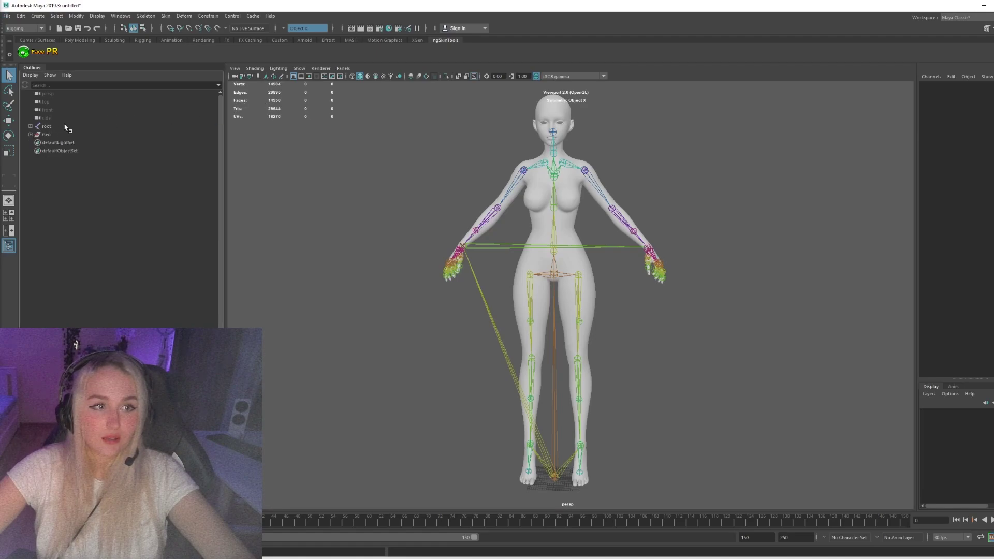
{"action": "left_click", "coordinate": [66, 127]}
{"action": "left_click", "coordinate": [406, 157]}
{"action": "left_click", "coordinate": [93, 127]}
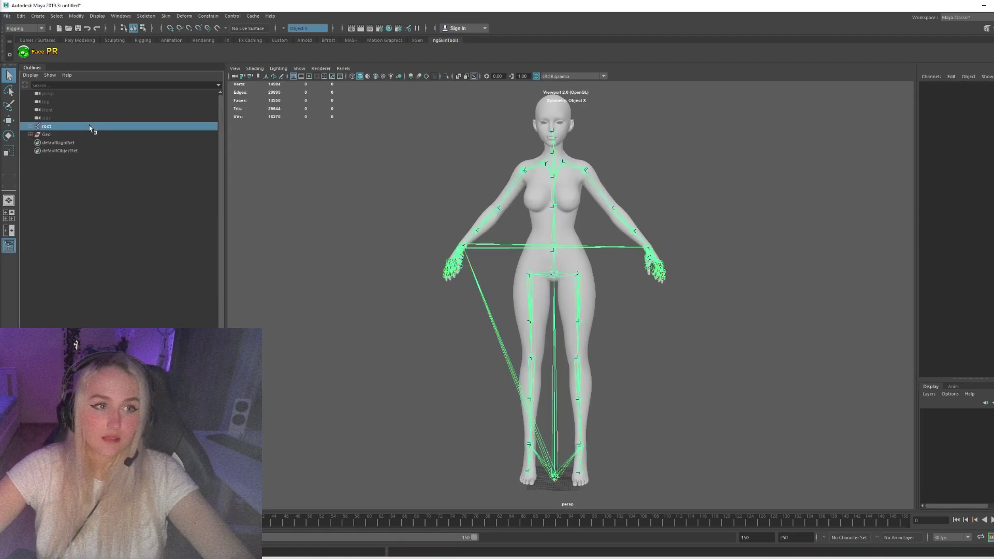
{"action": "left_click", "coordinate": [565, 195]}
{"action": "left_click", "coordinate": [566, 117]}
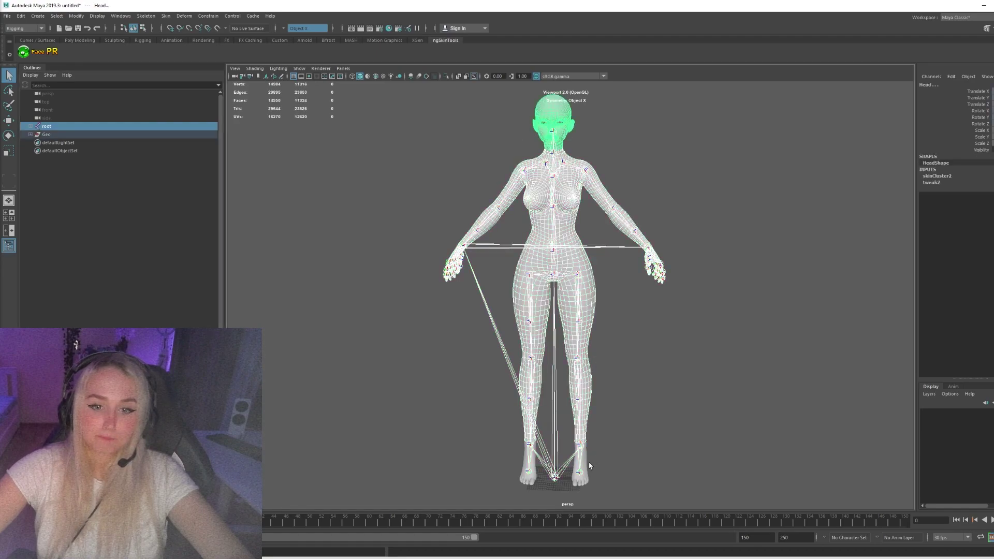
Open Export Selection for the skeleton and meshes and widen the dialog to show the export options
{"action": "left_click", "coordinate": [7, 16]}
{"action": "left_click", "coordinate": [50, 123]}
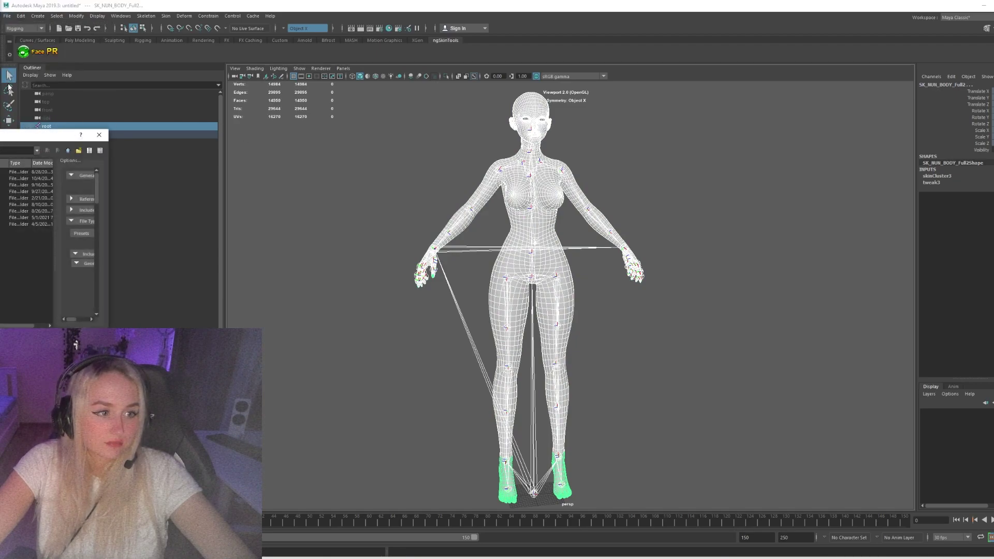
{"action": "left_click_drag", "start_coordinate": [31, 134], "coordinate": [35, 93]}
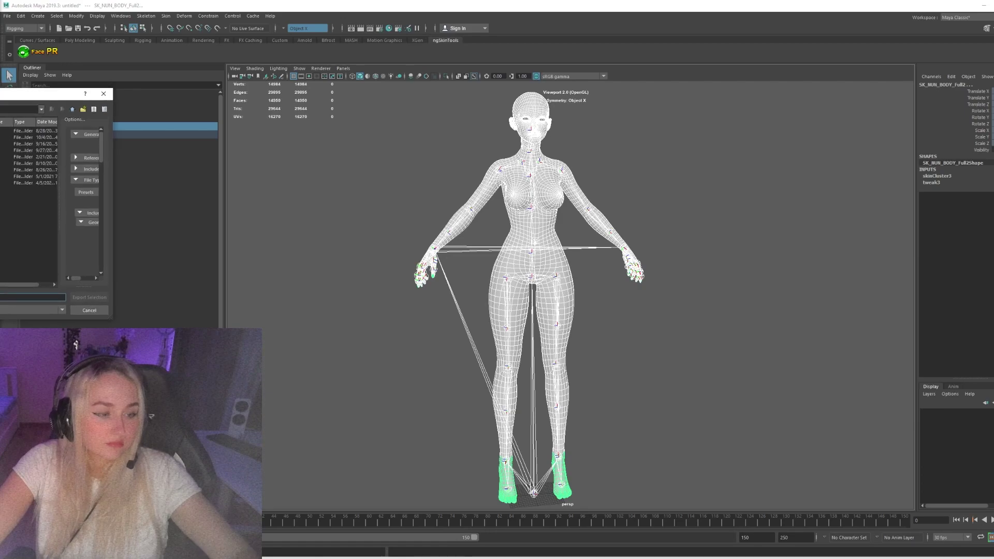
{"action": "left_click_drag", "start_coordinate": [107, 136], "coordinate": [238, 163]}
{"action": "left_click_drag", "start_coordinate": [183, 177], "coordinate": [81, 162]}
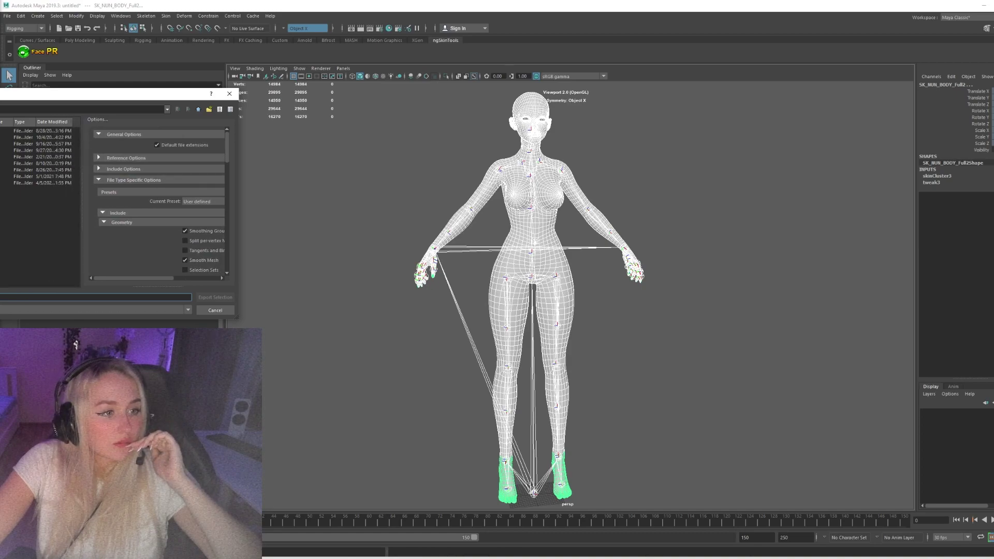
Export the selection as the FBX file Test_Body into the character's folder
{"action": "double_click", "coordinate": [2, 137]}
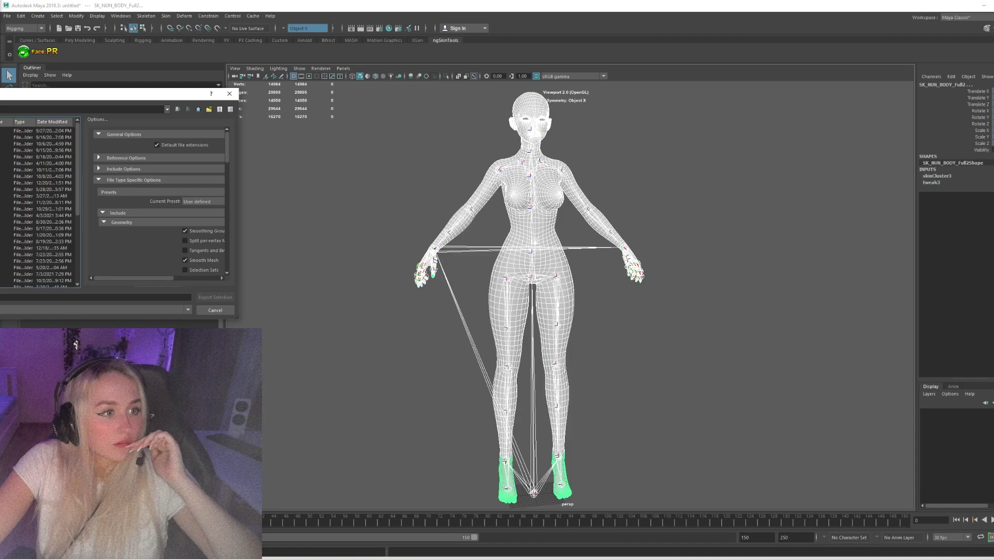
{"action": "double_click", "coordinate": [58, 258]}
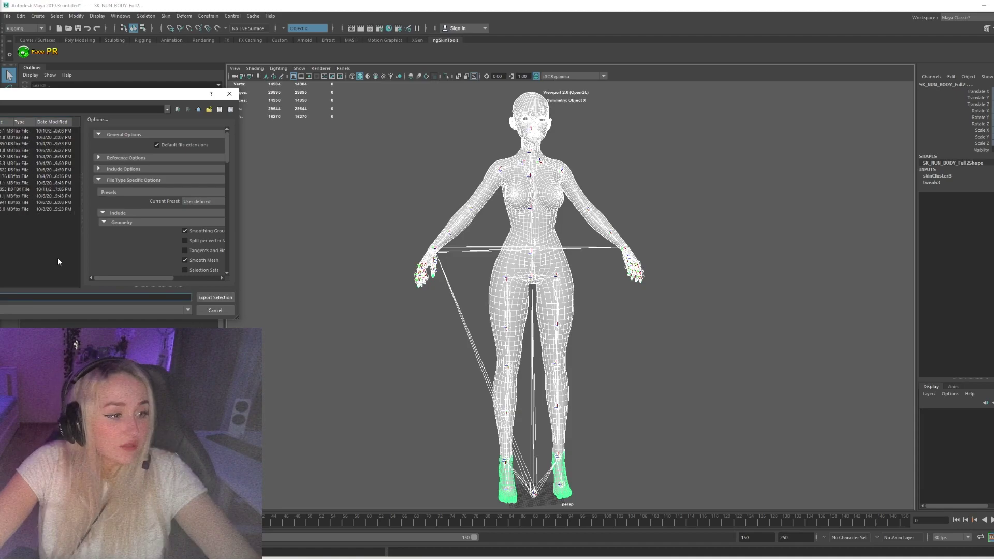
{"action": "left_click", "coordinate": [210, 299]}
Switch to Unreal Engine, add Test_Body.fbx to the Mannequin Mesh folder on UE4_Mannequin_Skeleton and expand the advanced mesh options
{"action": "key", "text": "alt+Tab"}
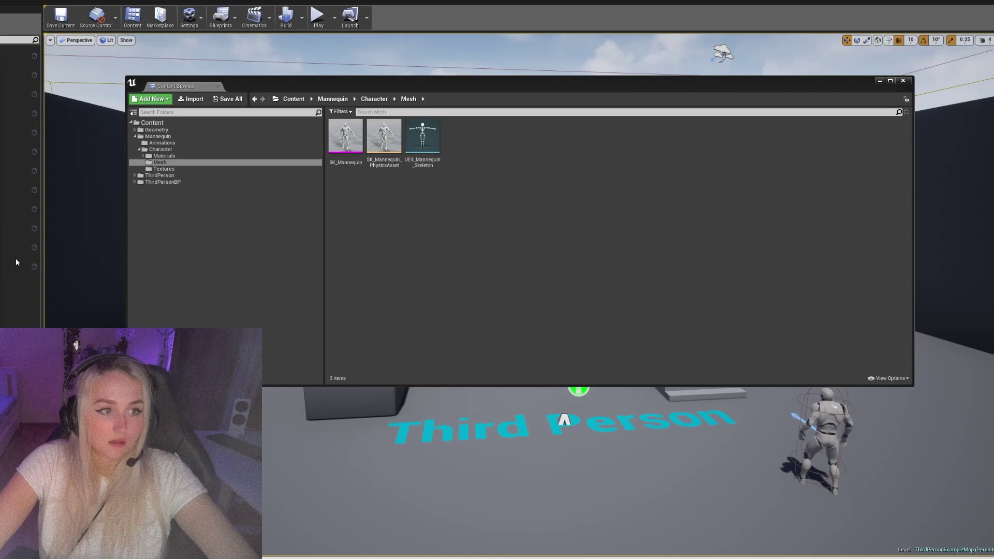
{"action": "left_click_drag", "start_coordinate": [538, 218], "coordinate": [475, 212]}
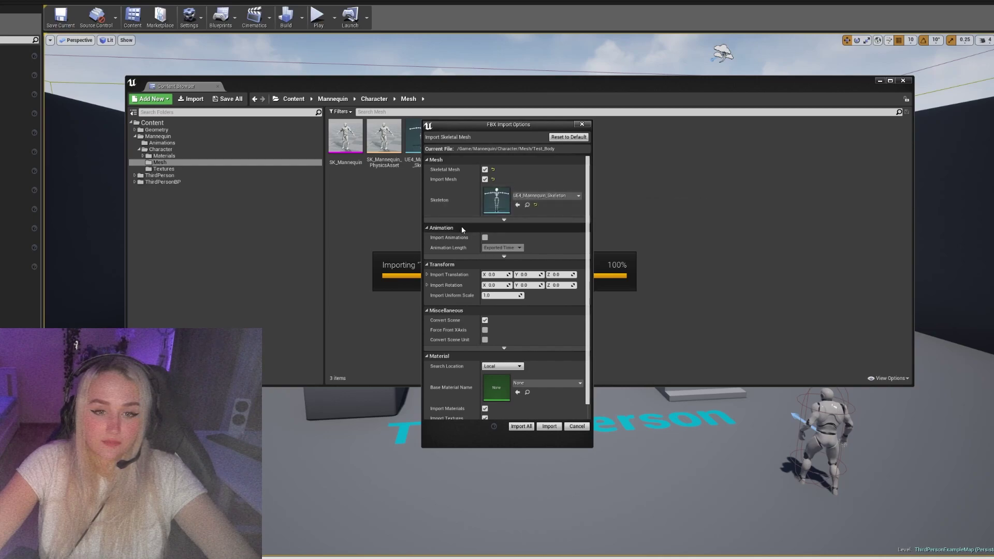
{"action": "scroll", "coordinate": [478, 198], "scroll_direction": "down", "scroll_amount": 1}
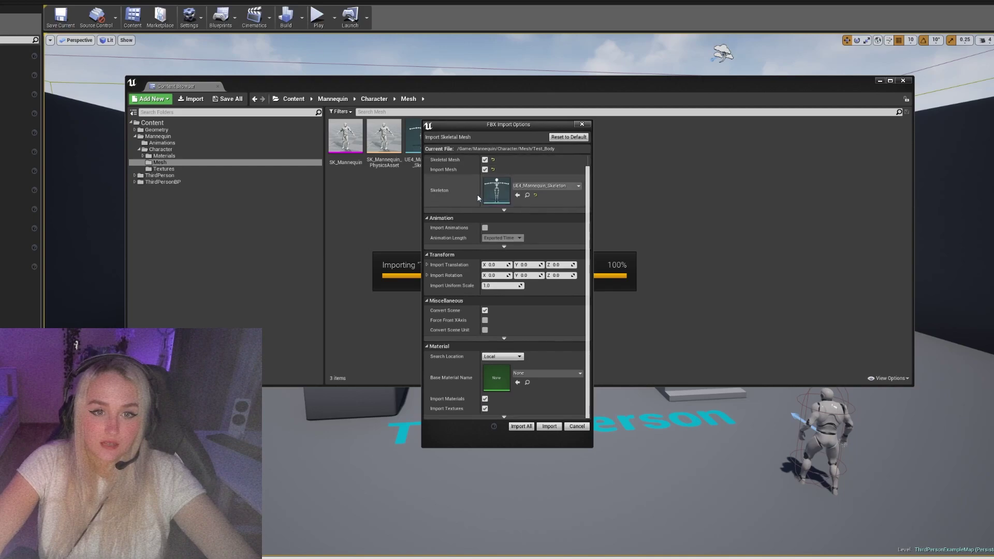
{"action": "left_click", "coordinate": [504, 211]}
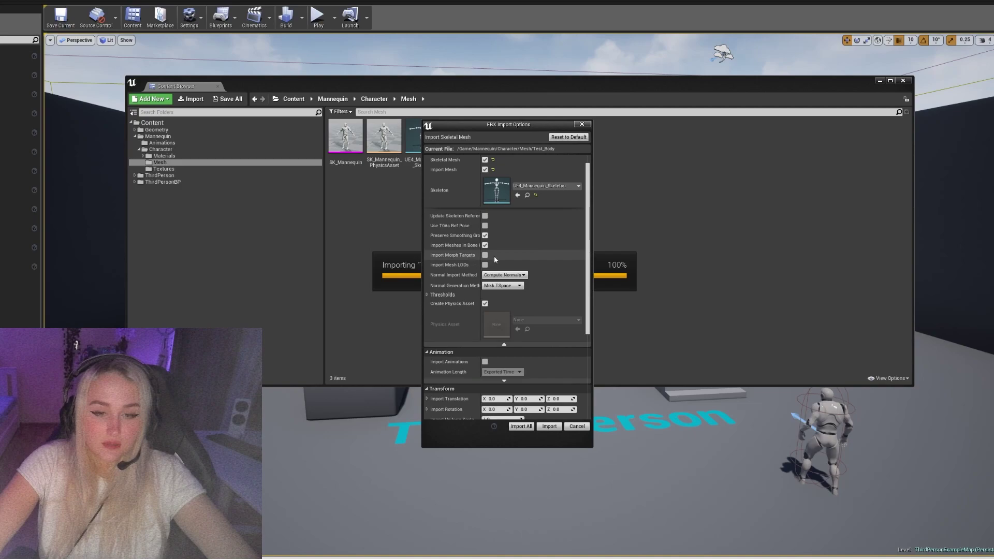
Turn off Import Materials and Import Textures and import the Test_Body skeletal mesh
{"action": "scroll", "coordinate": [452, 319], "scroll_direction": "down", "scroll_amount": 10}
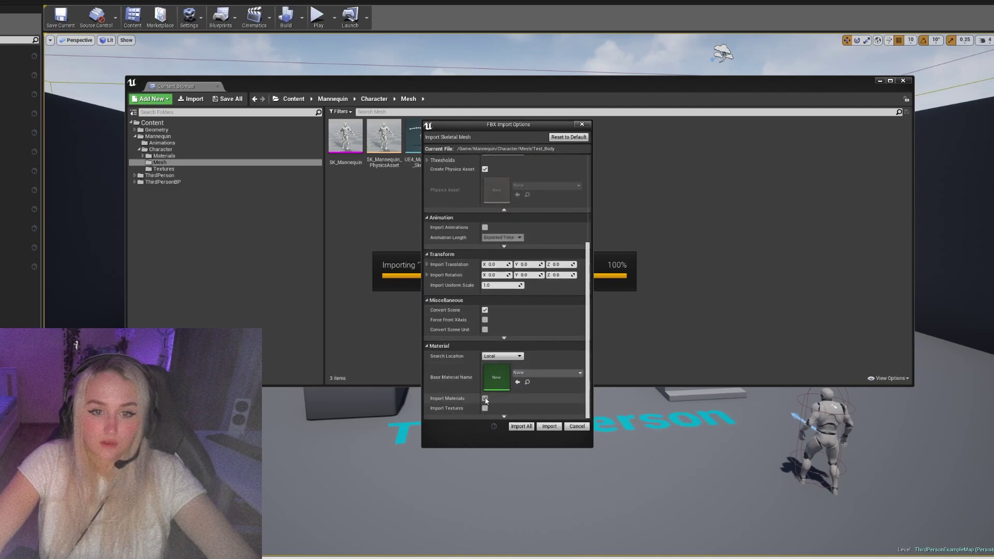
{"action": "left_click", "coordinate": [486, 399]}
{"action": "scroll", "coordinate": [530, 371], "scroll_direction": "up", "scroll_amount": 8}
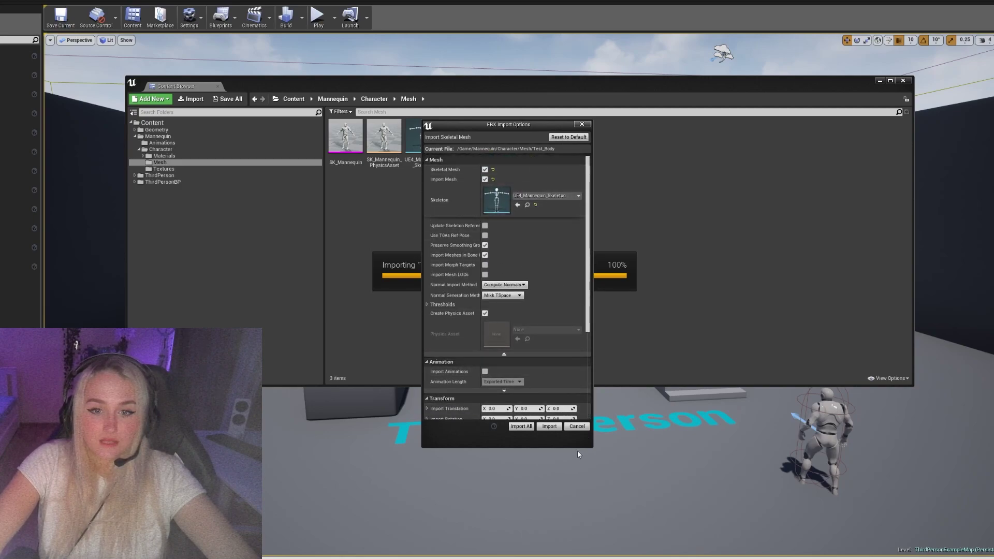
{"action": "left_click", "coordinate": [548, 427]}
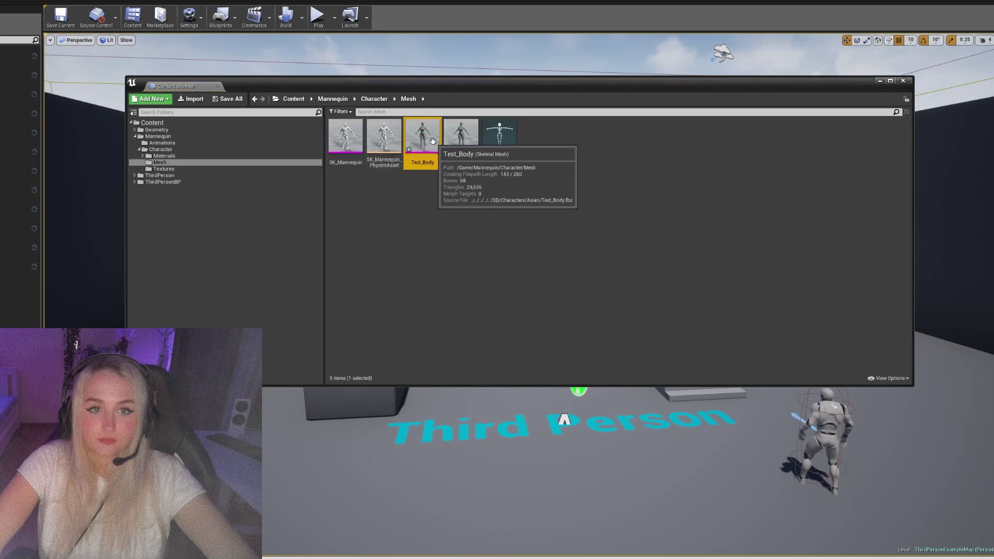
Open the ThirdPerson_IdleRun_2D blend space and set Test_Body as its preview mesh
{"action": "double_click", "coordinate": [434, 142]}
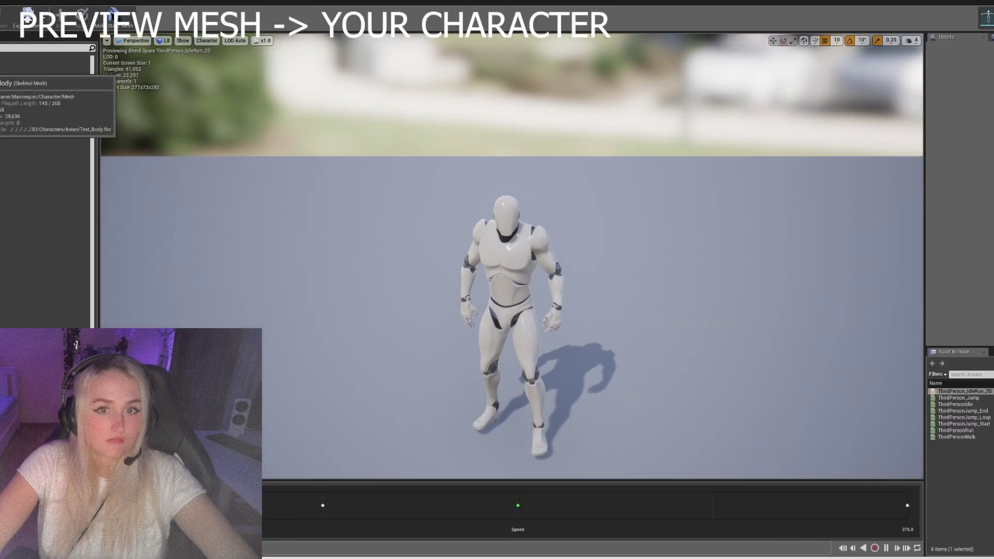
{"action": "left_click", "coordinate": [2, 73]}
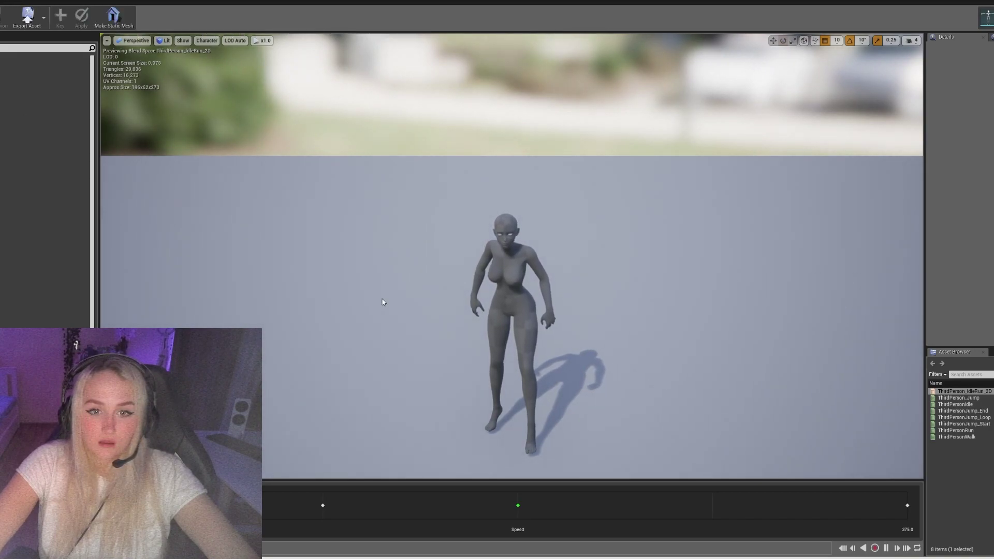
{"action": "mouse_move", "coordinate": [429, 324]}
{"action": "right_mouse_down"}
{"action": "mouse_move", "coordinate": [431, 414]}
{"action": "mouse_move", "coordinate": [434, 328]}
{"action": "right_mouse_up"}
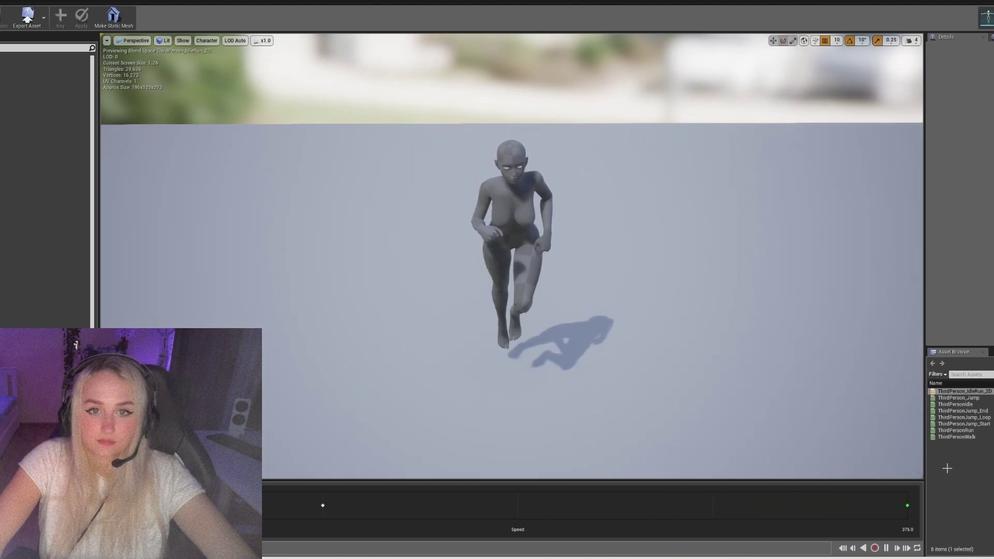
Examine the character's deformation from several angles while previewing the run and walk speeds of the blend space
{"action": "right_click_drag", "start_coordinate": [697, 375], "coordinate": [731, 382]}
{"action": "right_click_drag", "start_coordinate": [654, 373], "coordinate": [720, 376]}
{"action": "key", "text": "a"}
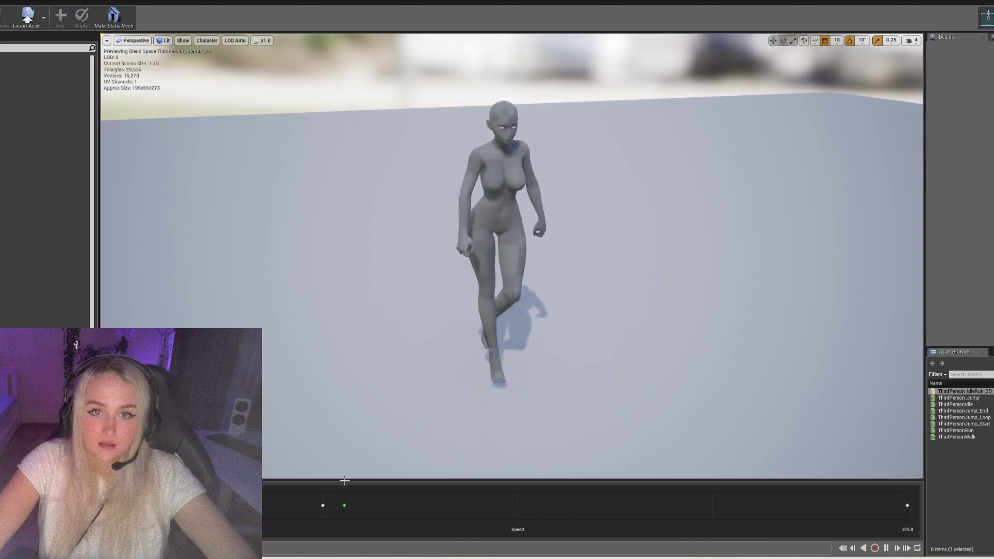
{"action": "right_click_drag", "start_coordinate": [512, 257], "coordinate": [438, 257]}
{"action": "right_click_drag", "start_coordinate": [544, 329], "coordinate": [536, 305]}
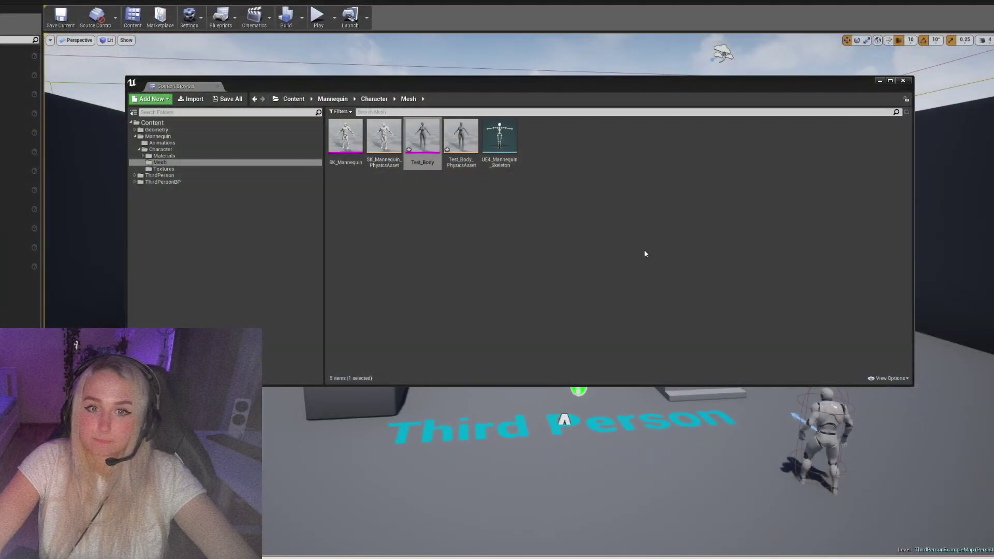
Move the Content Browser aside and select the ThirdPersonCharacter in the level with its Test_Body mesh
{"action": "left_click_drag", "start_coordinate": [824, 83], "coordinate": [579, 93]}
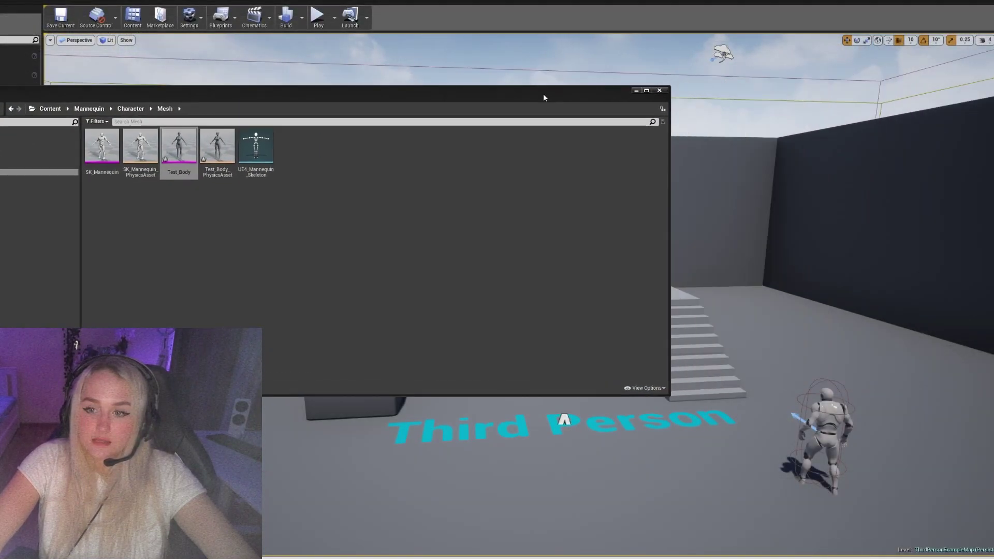
{"action": "left_click", "coordinate": [826, 427]}
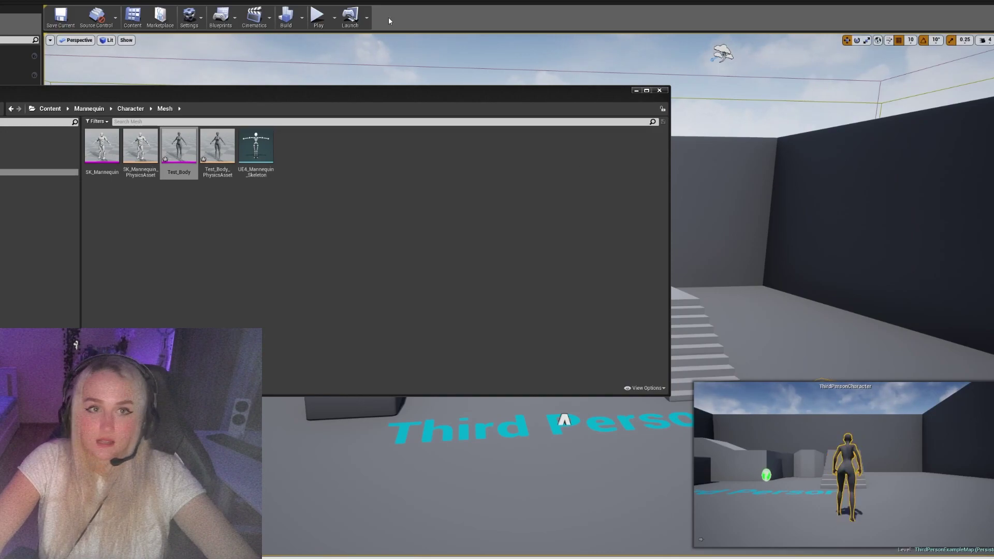
Play the level and make the character run and jump to check its animations
{"action": "left_click", "coordinate": [318, 15]}
{"action": "left_click_drag", "start_coordinate": [670, 116], "coordinate": [25, 136]}
{"action": "left_click", "coordinate": [462, 153]}
{"action": "key", "text": "w"}
{"action": "key", "text": "w"}
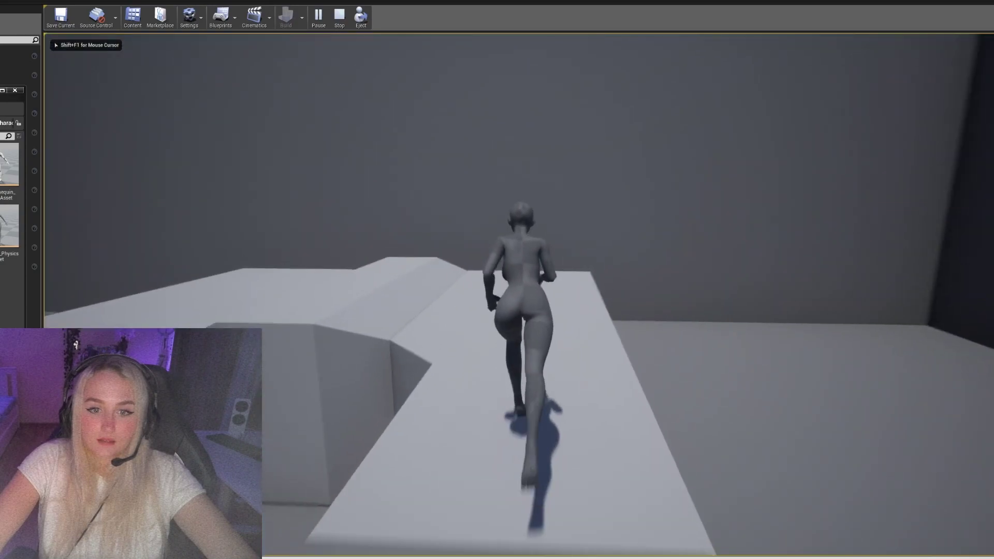
{"action": "key", "text": "w"}
{"action": "key", "text": "space"}
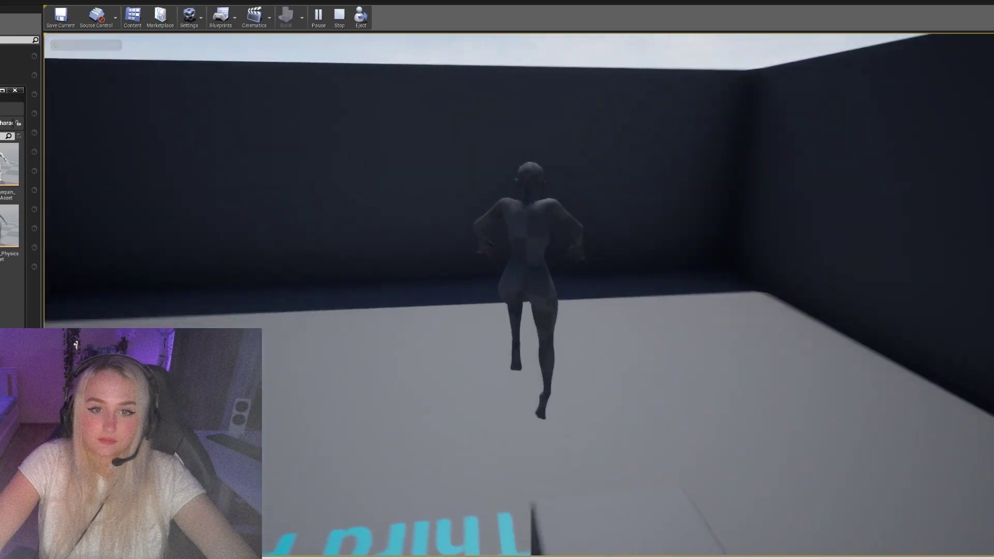
{"action": "key", "text": "w"}
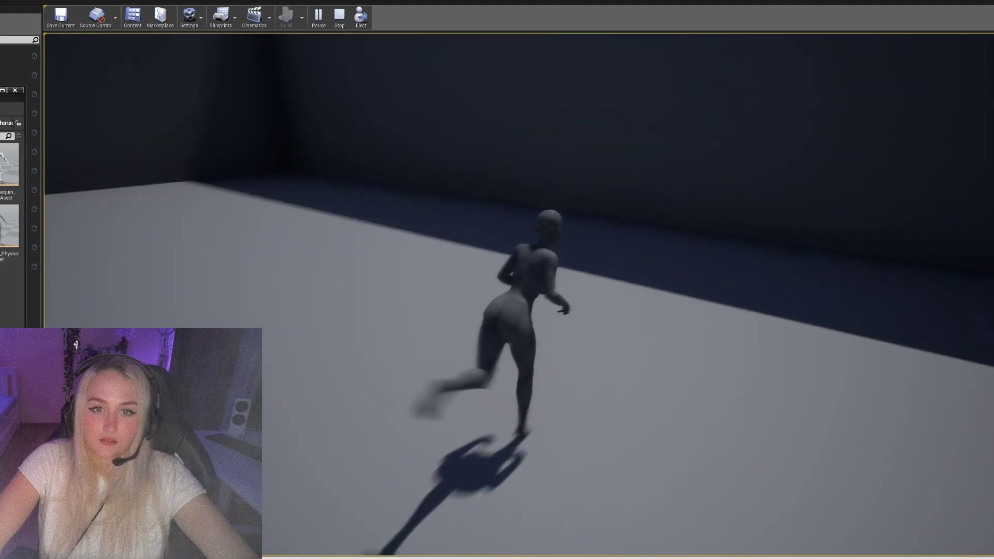
Stop the play session and return to the level editor
{"action": "key", "text": "Escape"}
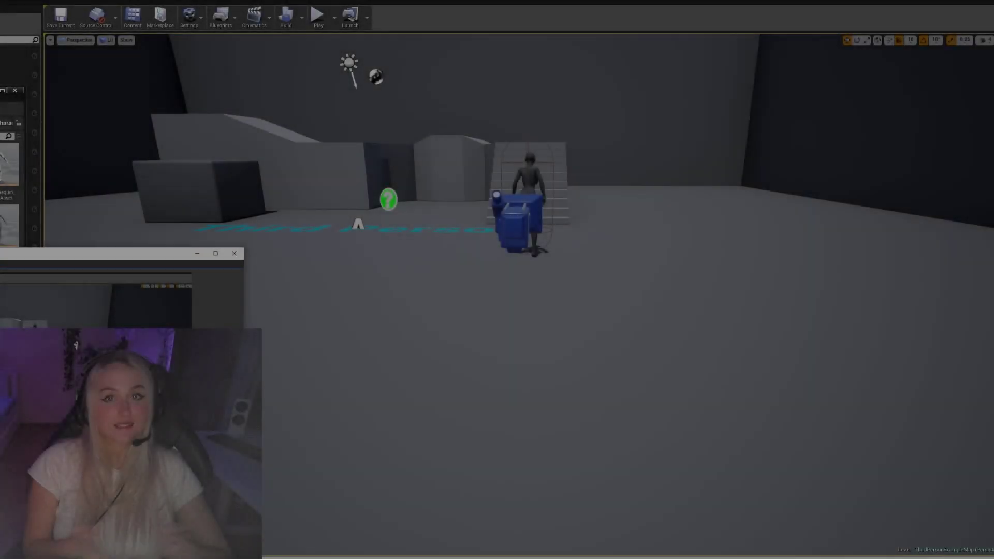